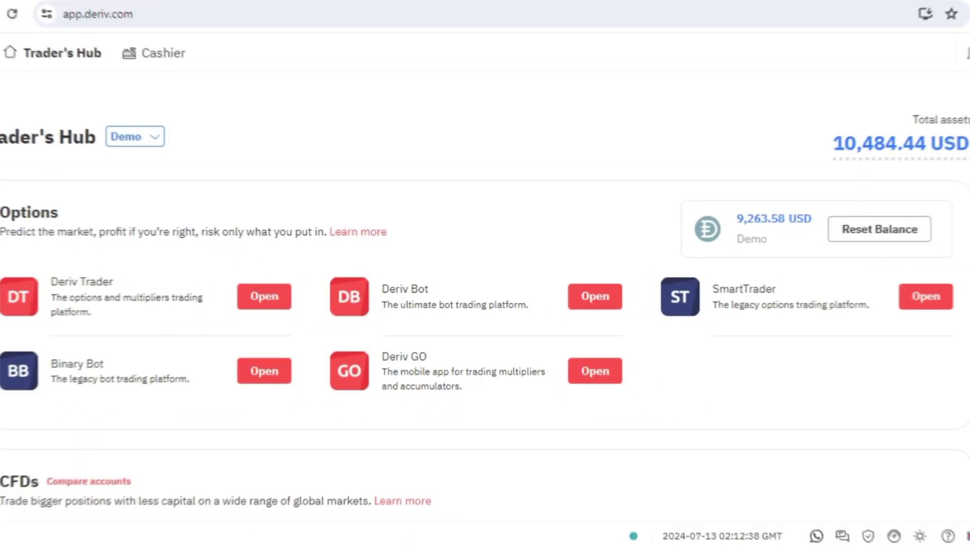
left_click_drag(959, 249, 952, 346)
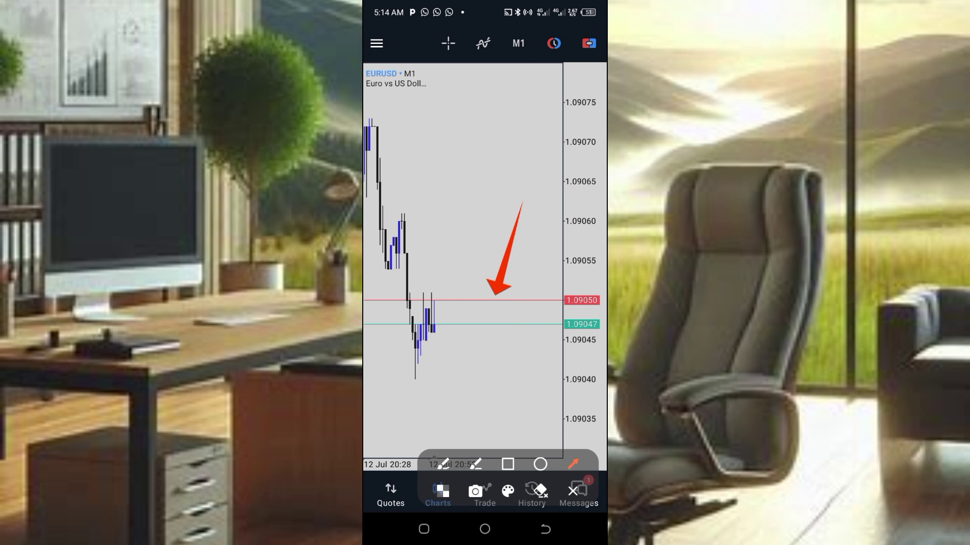
left_click_drag(463, 402, 500, 326)
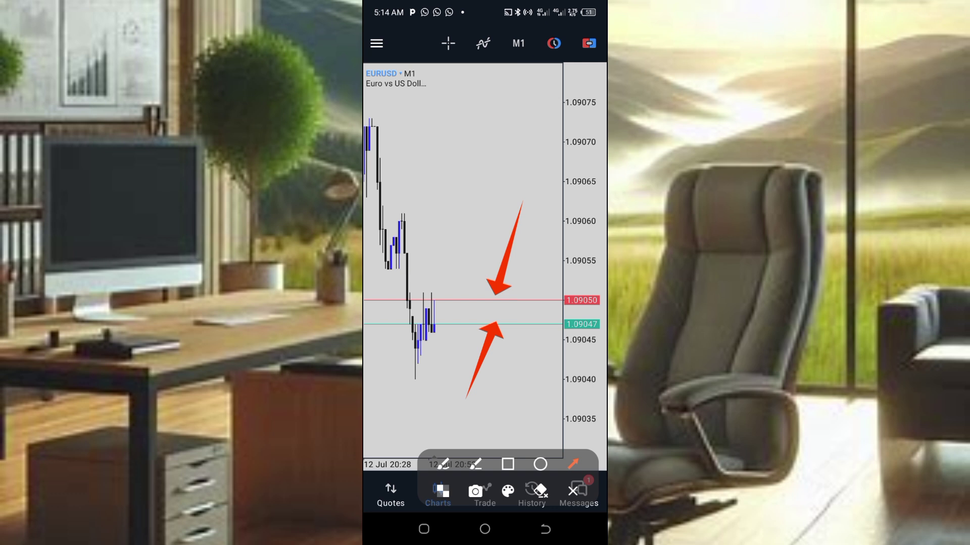
left_click_drag(512, 395, 539, 331)
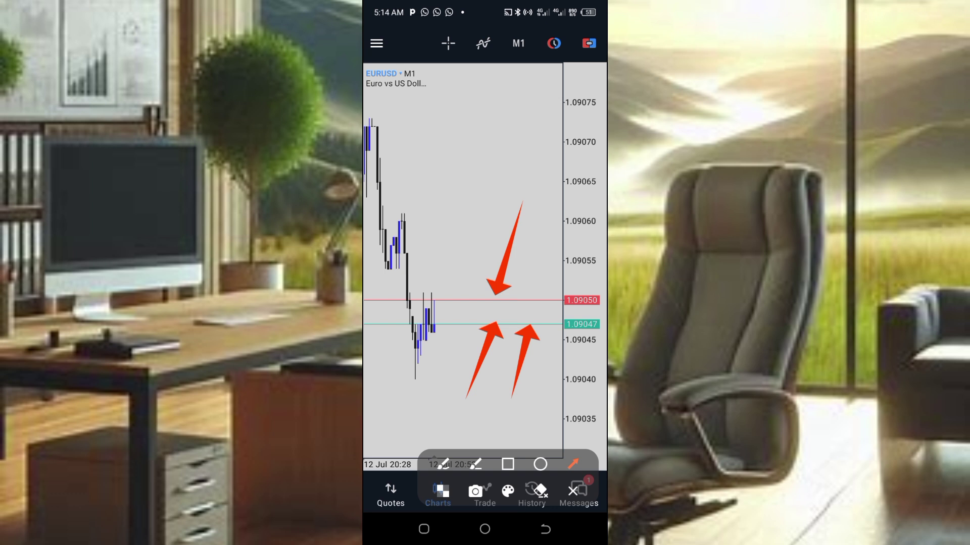
left_click_drag(489, 302, 539, 301)
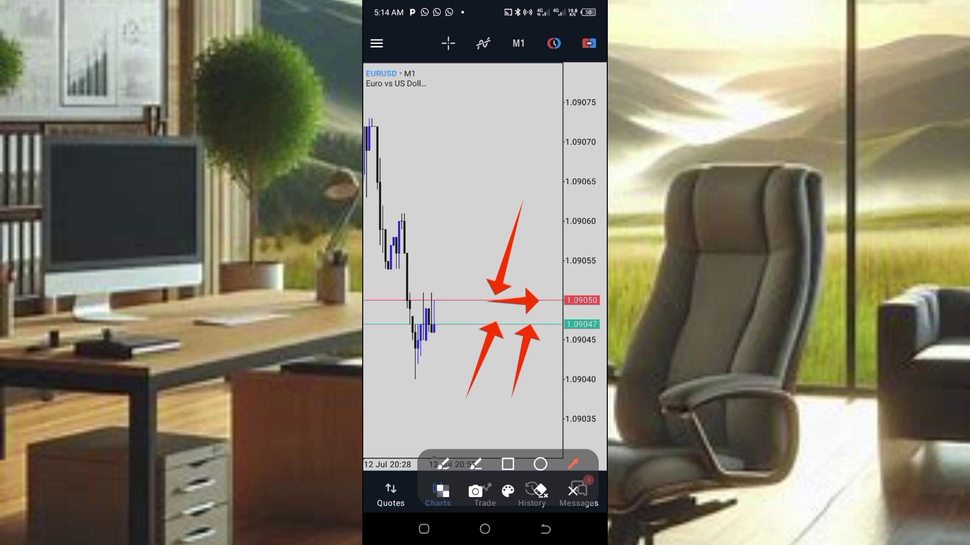
left_click_drag(461, 207, 451, 299)
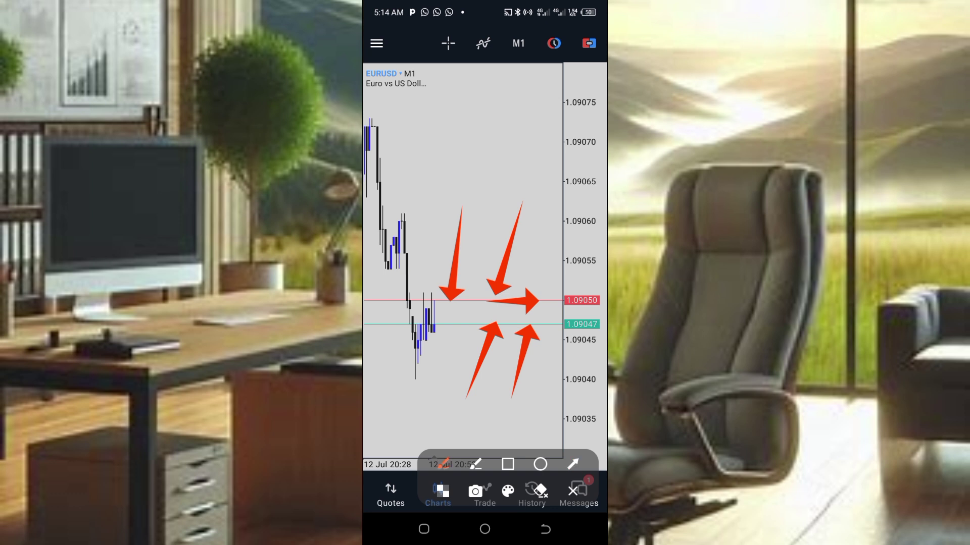
left_click_drag(430, 330, 469, 307)
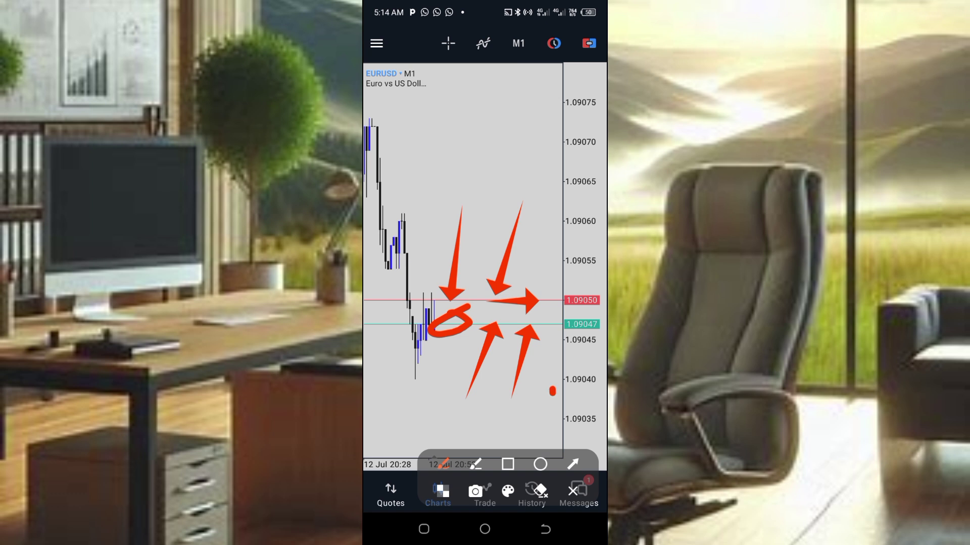
left_click_drag(552, 391, 551, 319)
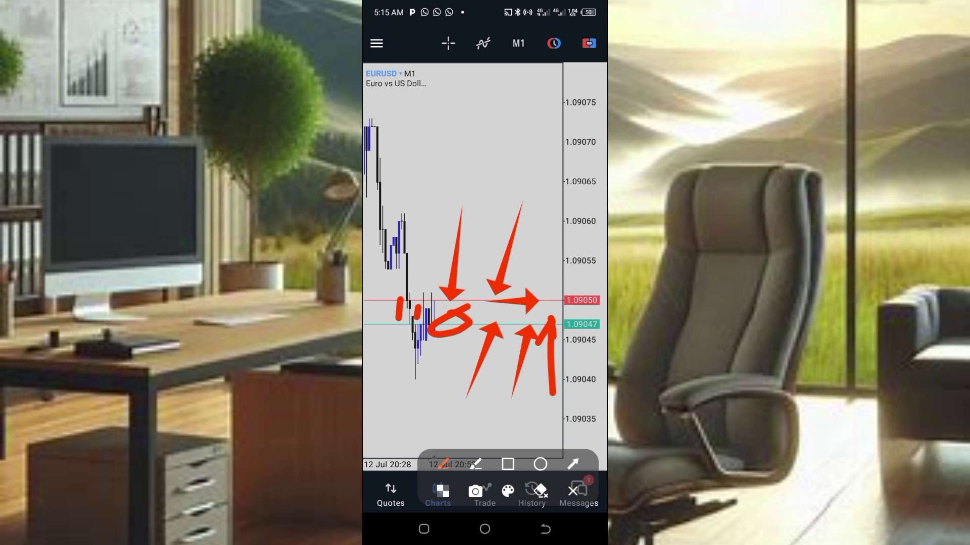
left_click(573, 491)
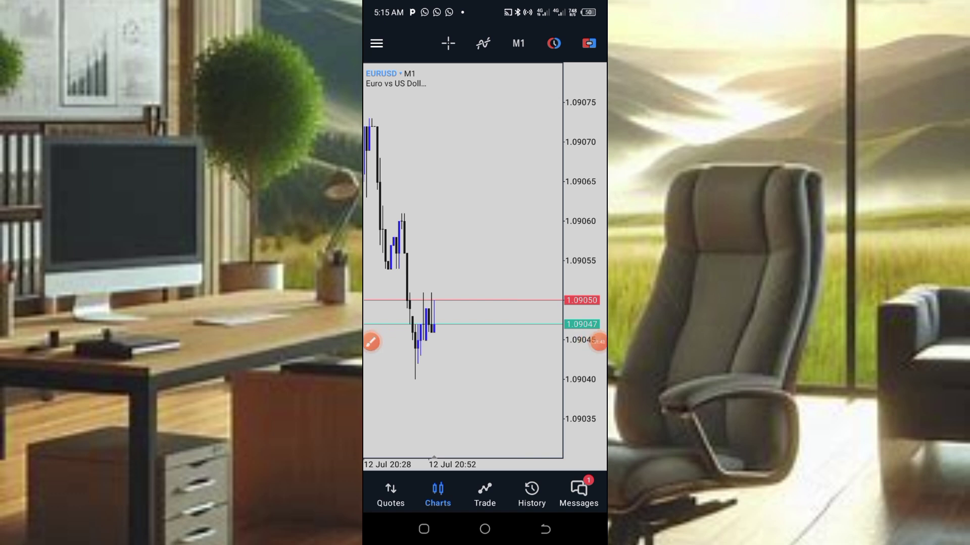
Step: Leave the EURUSD chart for the quotes list, highlighting the way there
left_click(371, 343)
left_click_drag(389, 513, 408, 470)
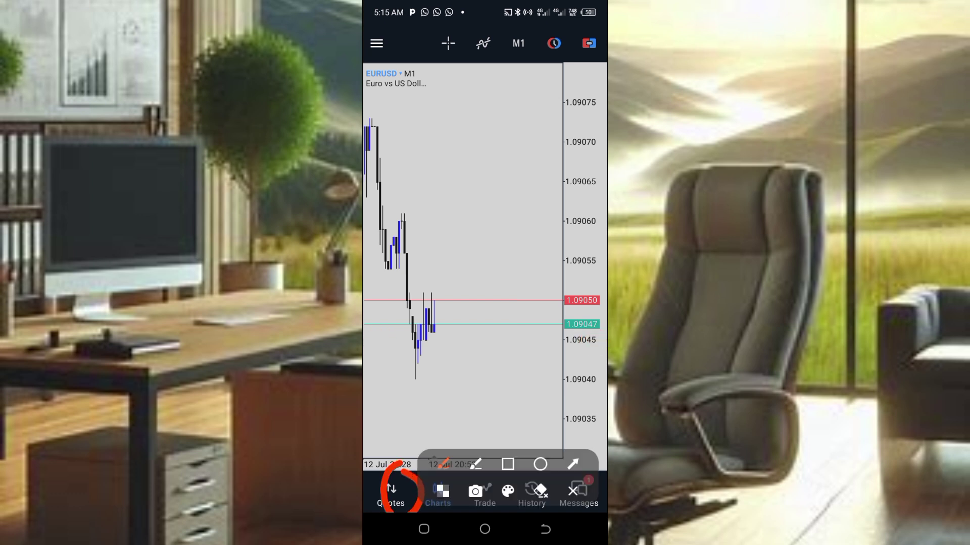
left_click(574, 491)
left_click(391, 492)
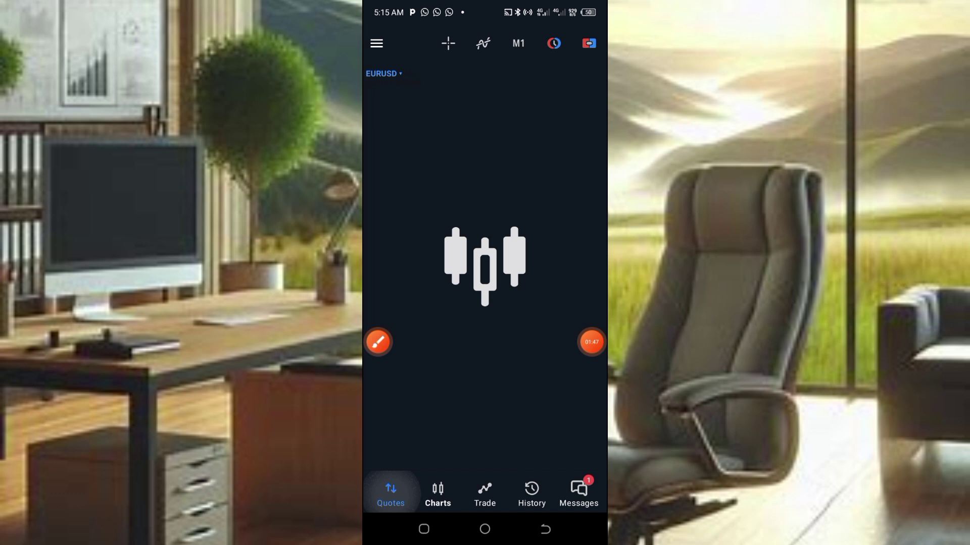
scroll(485, 269, "down", 10)
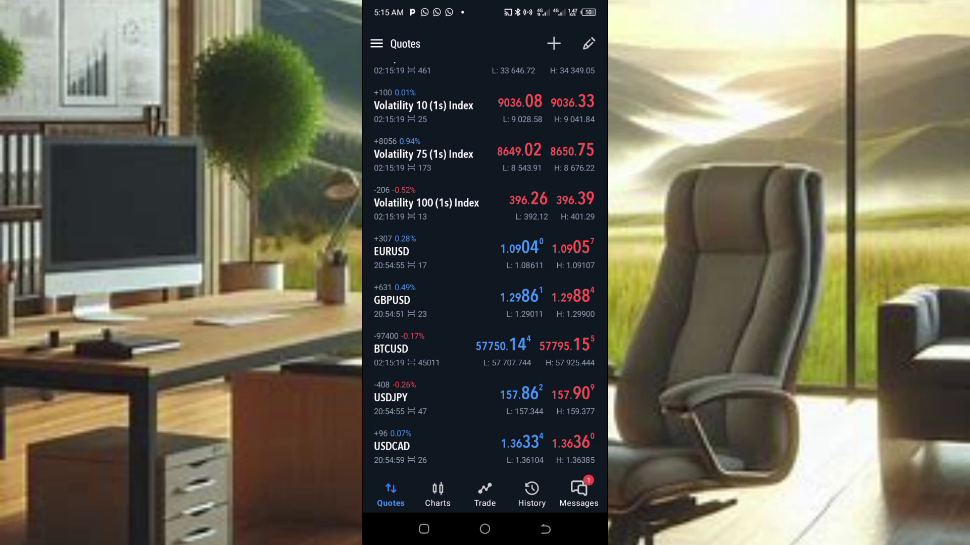
Step: Mark up the EURUSD quote prices and briefly open the GBPUSD options menu
mouse_move(388, 282)
left_mouse_down()
mouse_move(592, 275)
mouse_move(474, 223)
mouse_move(378, 250)
left_mouse_up()
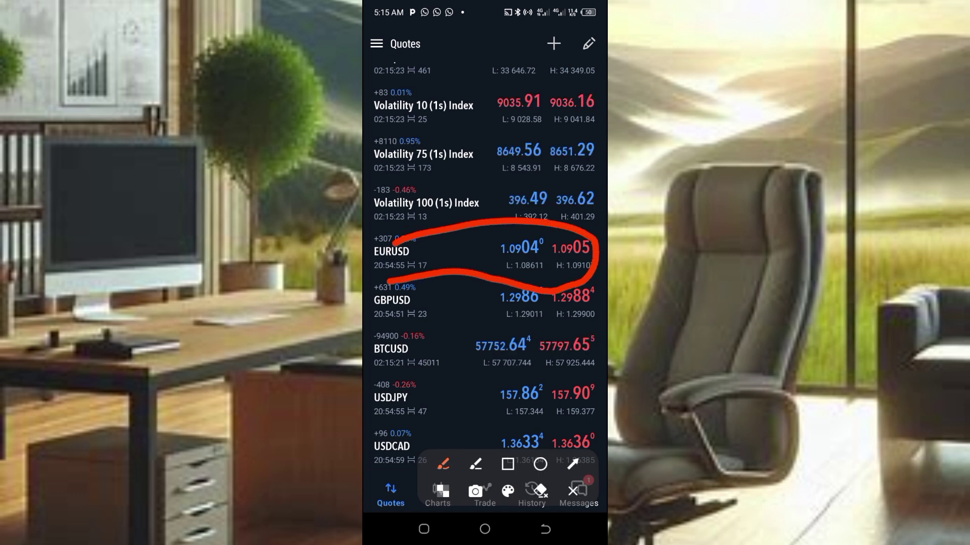
left_click_drag(480, 281, 567, 272)
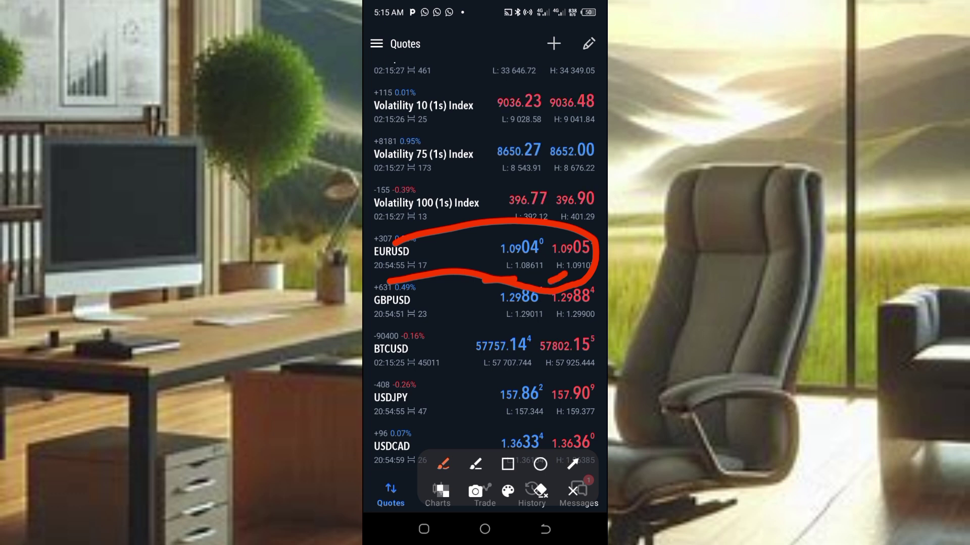
left_click(573, 491)
left_click(413, 303)
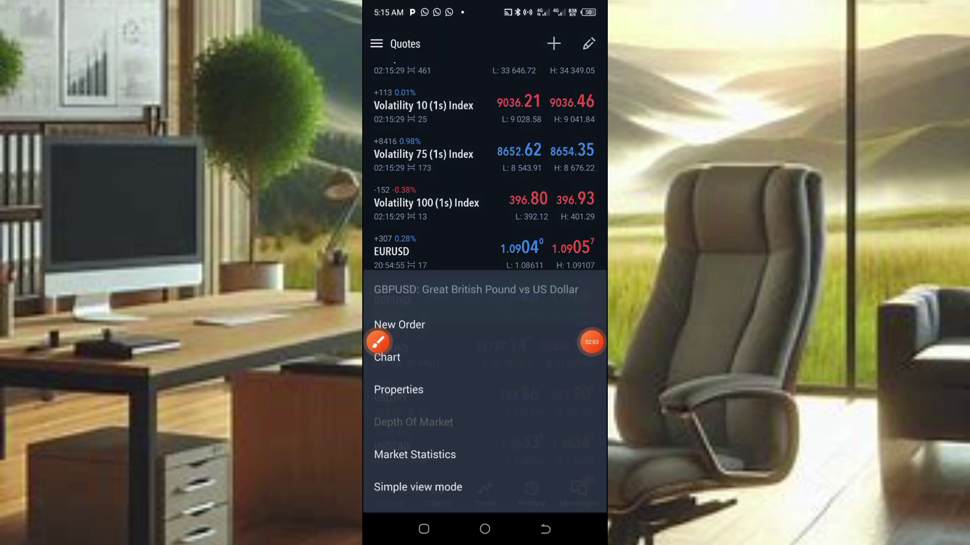
key("Escape")
left_click(378, 343)
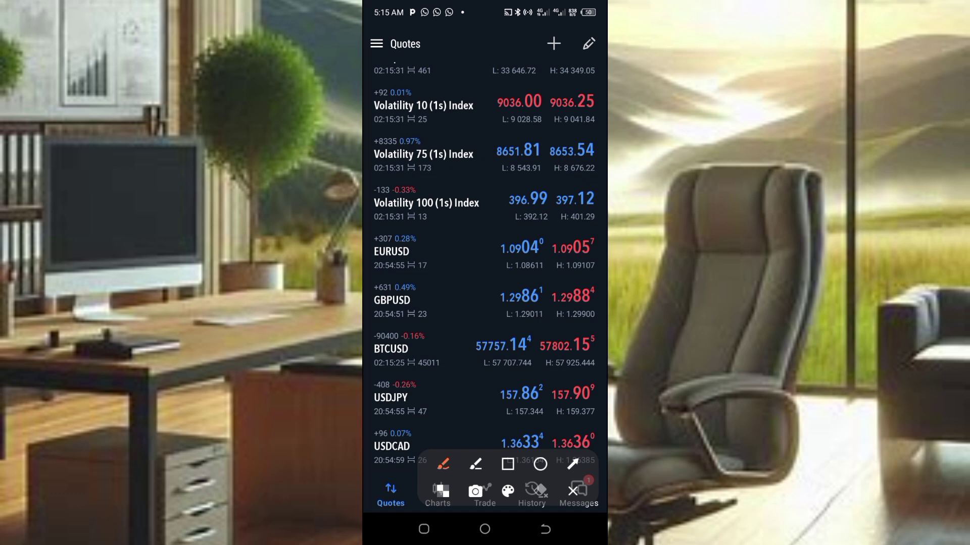
left_click_drag(575, 280, 596, 273)
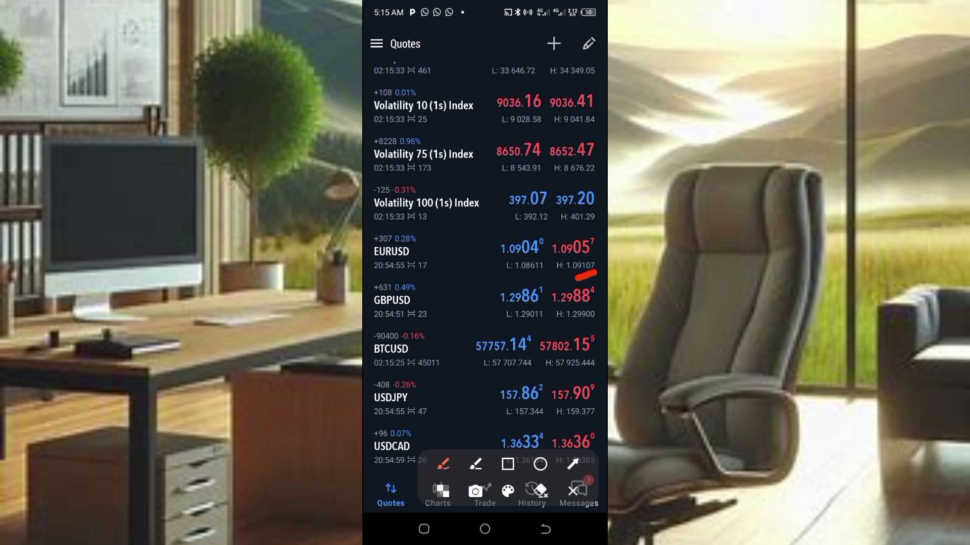
left_click_drag(518, 284, 538, 278)
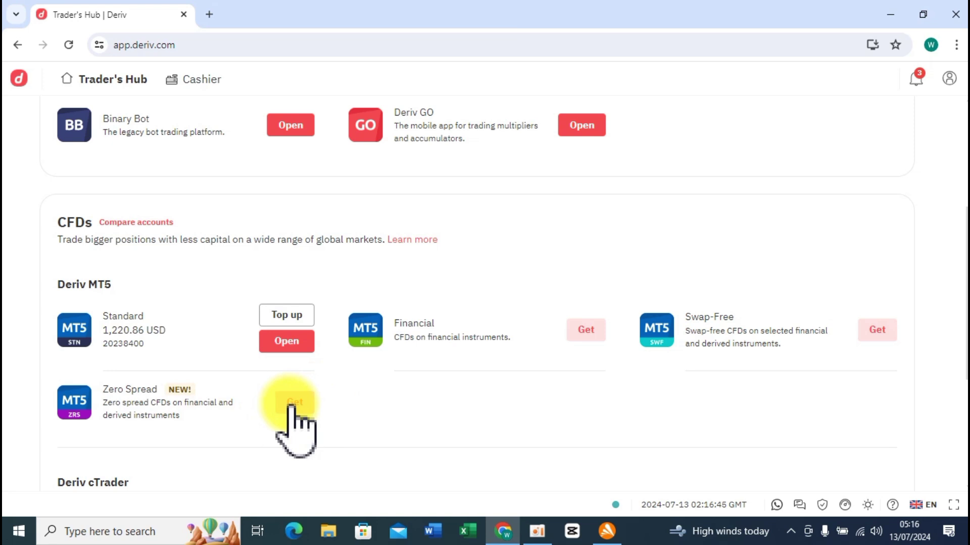
Step: Create the Zero Spread demo MT5 account with the pasted password, saving it in the browser
left_click(294, 406)
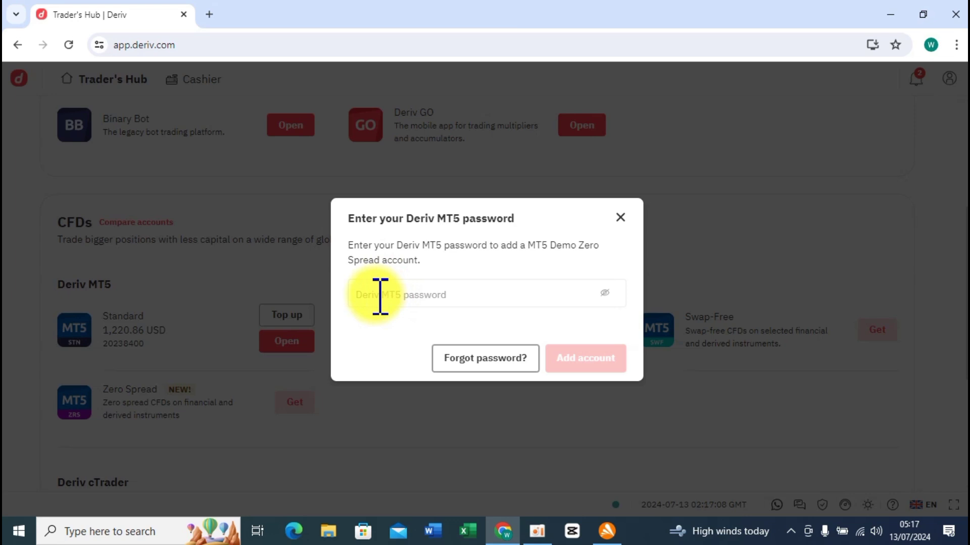
left_click(380, 296)
key("ctrl+v")
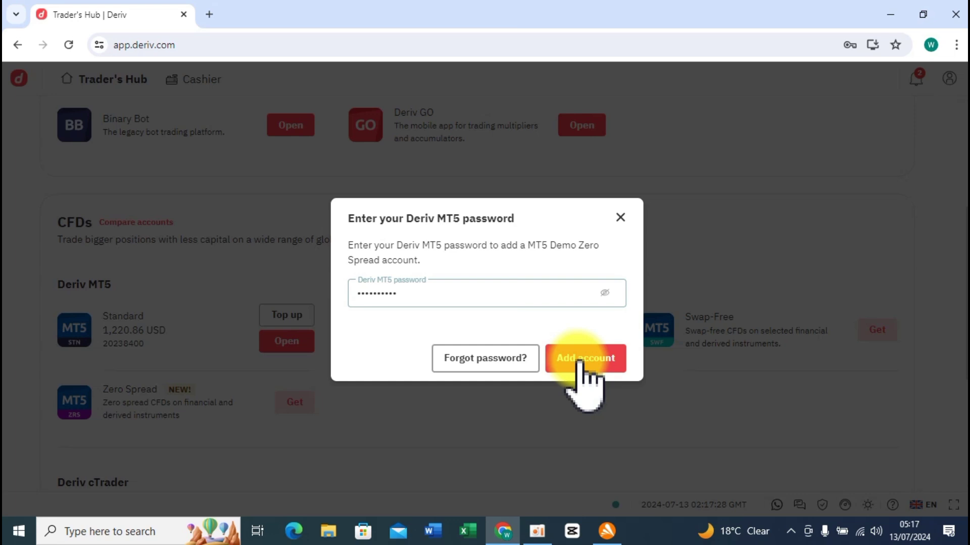
left_click(580, 362)
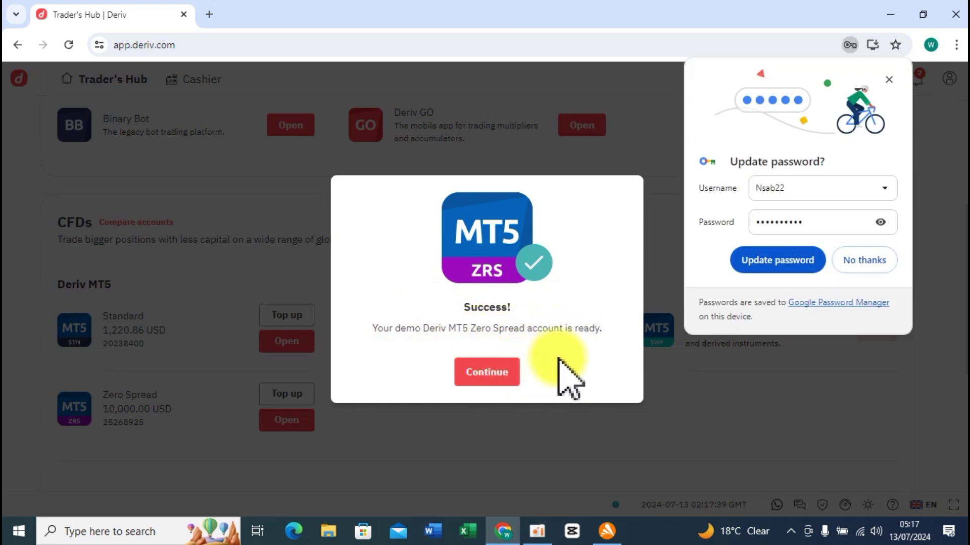
left_click(805, 263)
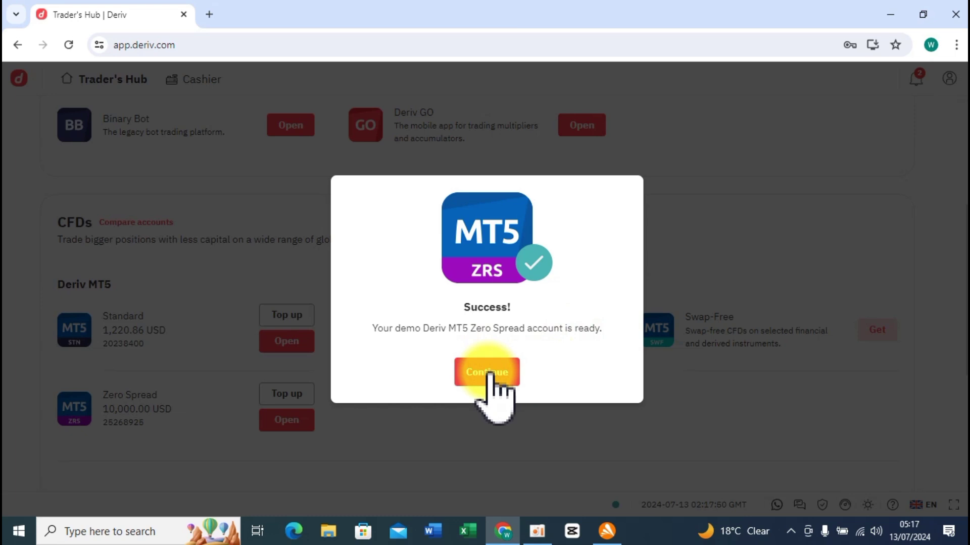
left_click(488, 373)
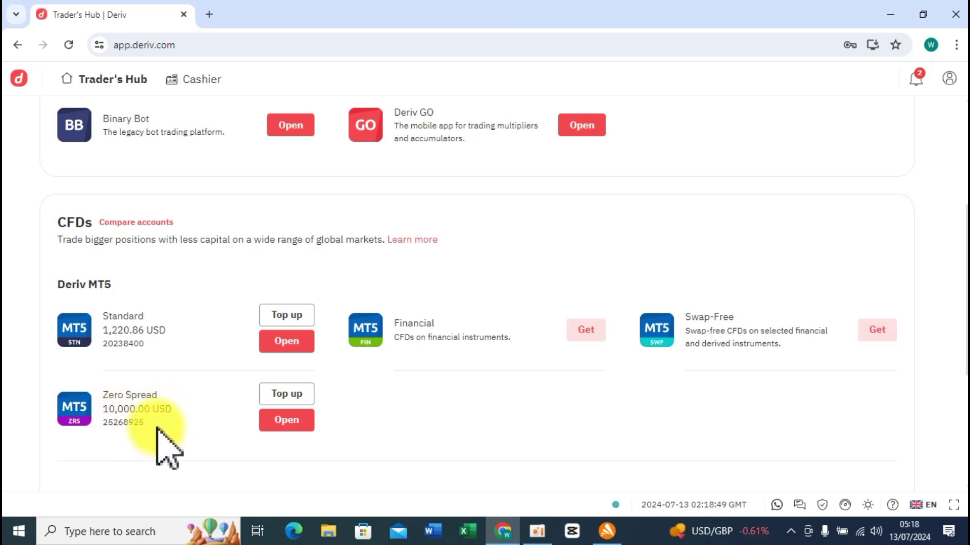
Step: Open the Zero Spread demo account's Deriv-Demo trading details
left_click(288, 421)
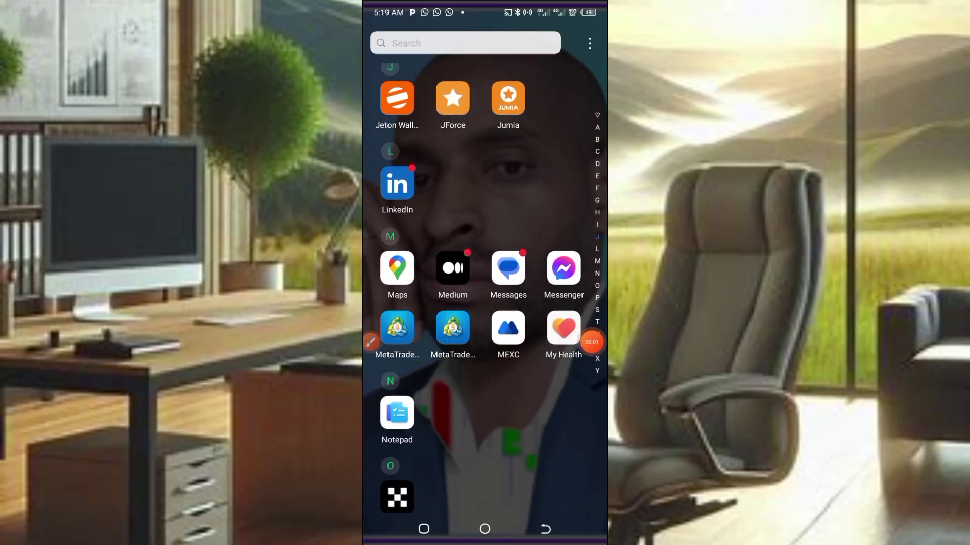
Step: Launch MetaTrader 5 and bring up its navigation panel from the EURUSD chart
left_click(452, 311)
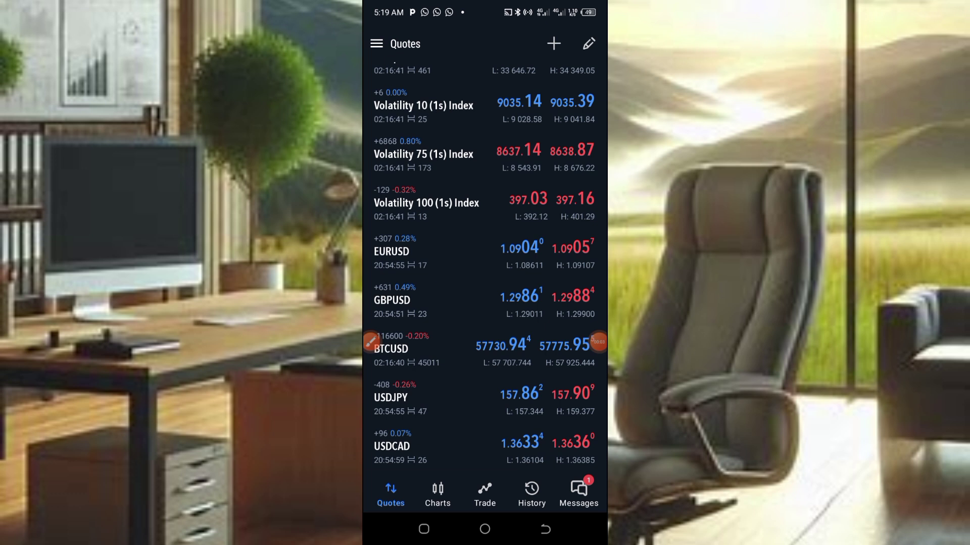
scroll(485, 265, "up", 5)
left_click(437, 494)
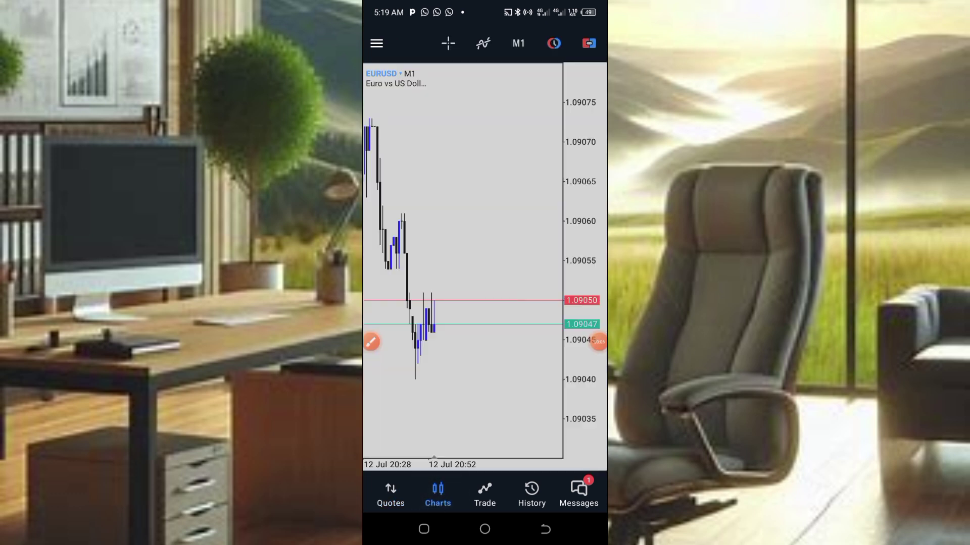
left_click(372, 343)
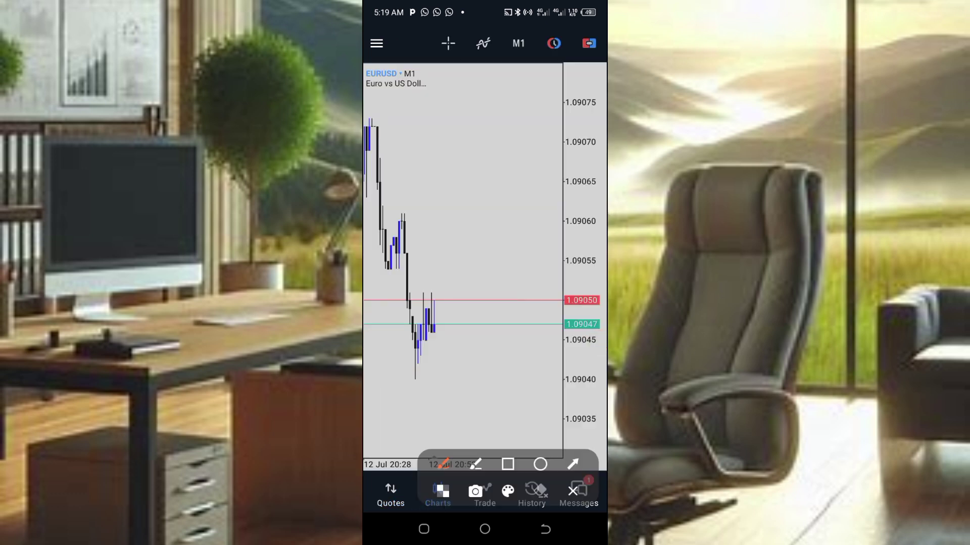
left_click_drag(386, 78, 369, 31)
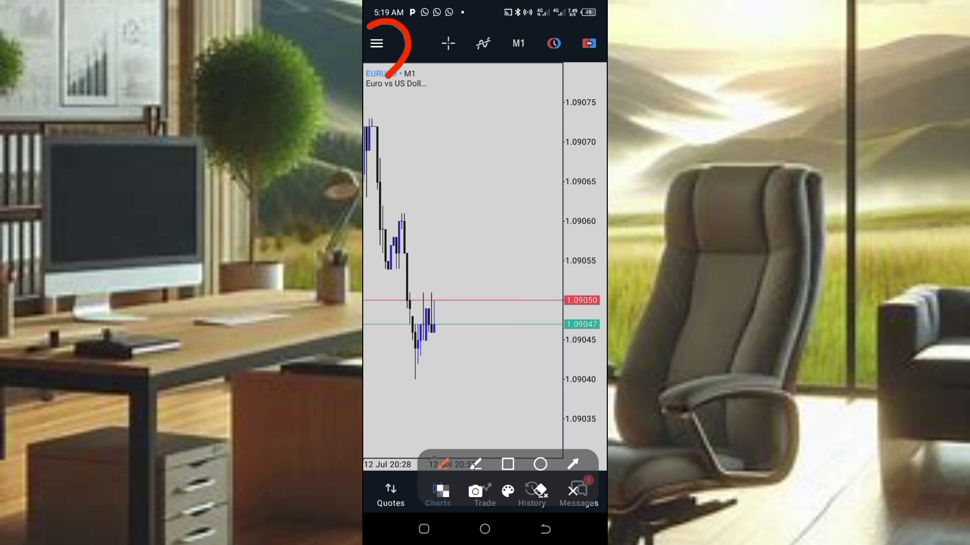
left_click(573, 491)
left_click(376, 44)
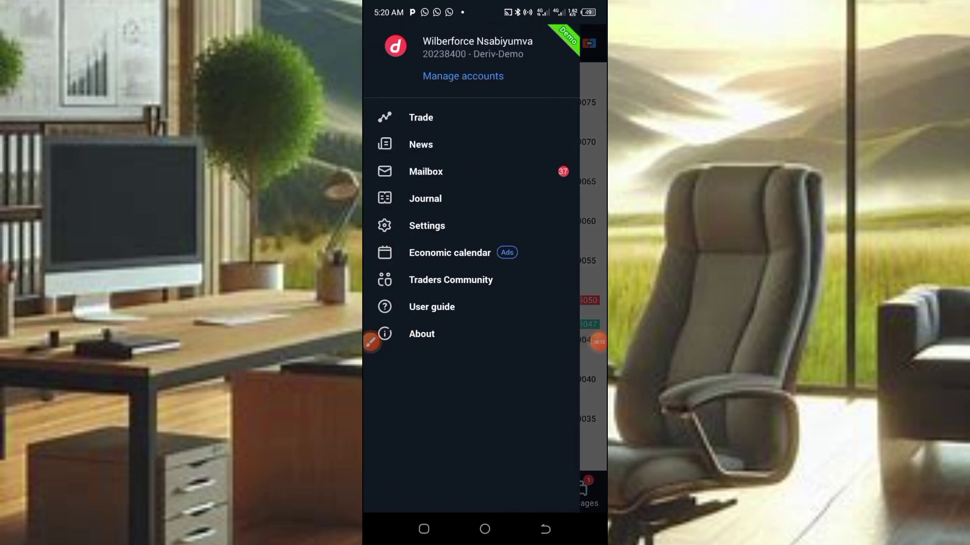
Step: Open the Accounts list, annotating its options, and start adding a new account
left_click(372, 343)
mouse_move(421, 100)
left_mouse_down()
mouse_move(447, 62)
mouse_move(399, 114)
left_mouse_up()
left_click(573, 492)
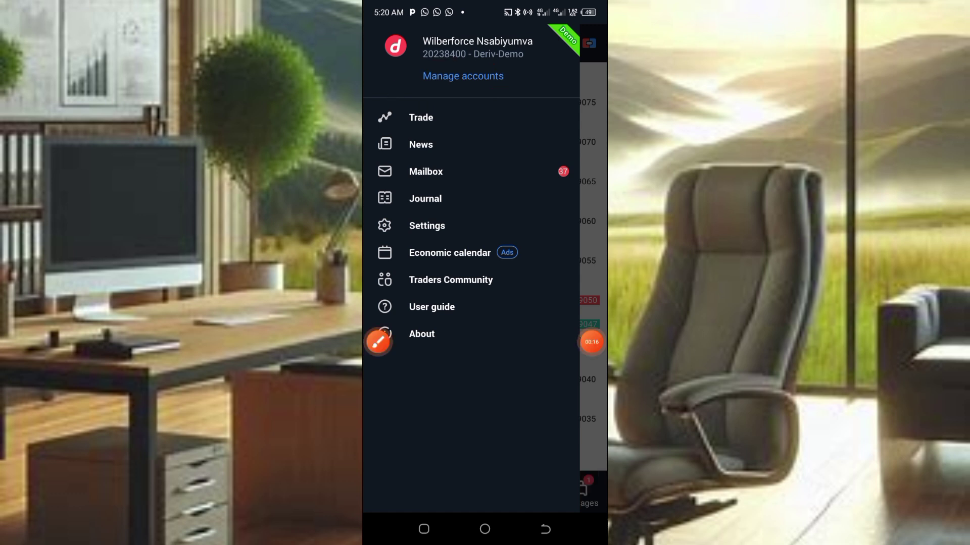
left_click(463, 76)
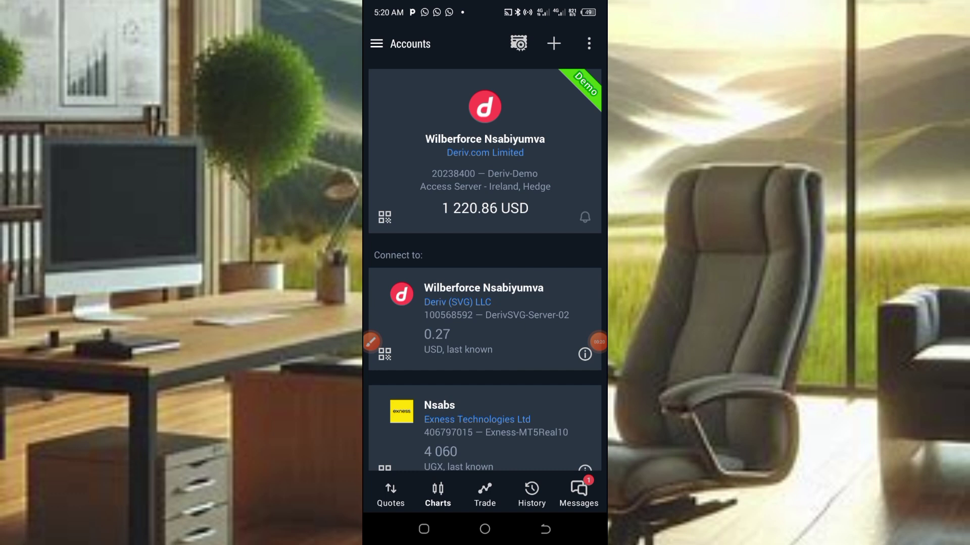
left_click(372, 343)
mouse_move(530, 70)
left_mouse_down()
mouse_move(576, 42)
mouse_move(528, 64)
left_mouse_up()
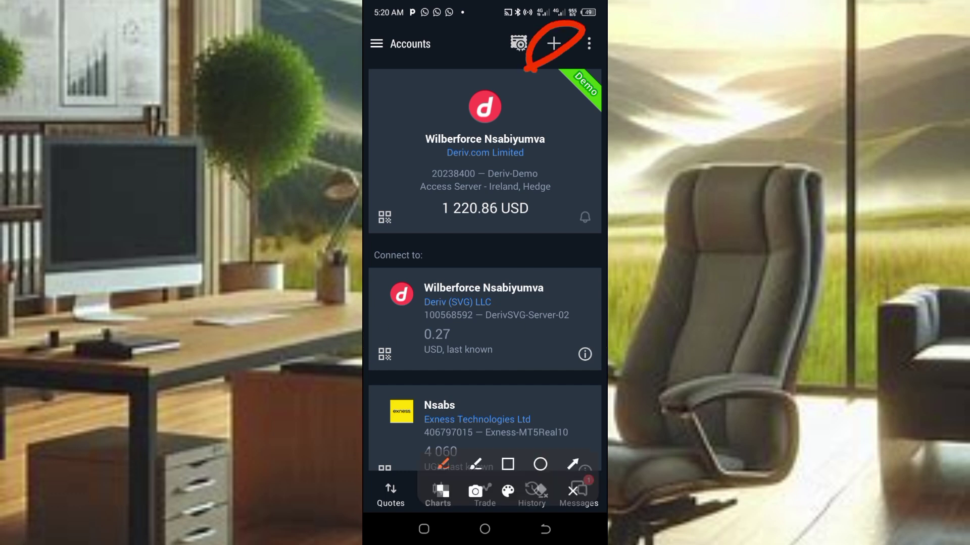
left_click(572, 491)
left_click(554, 44)
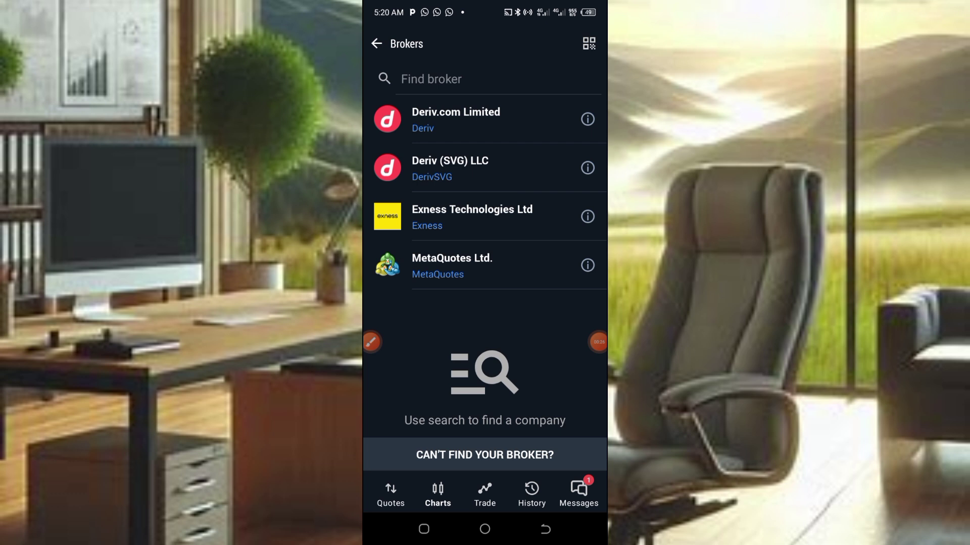
Step: Search the brokers list and choose Deriv.com Limited
left_click(444, 78)
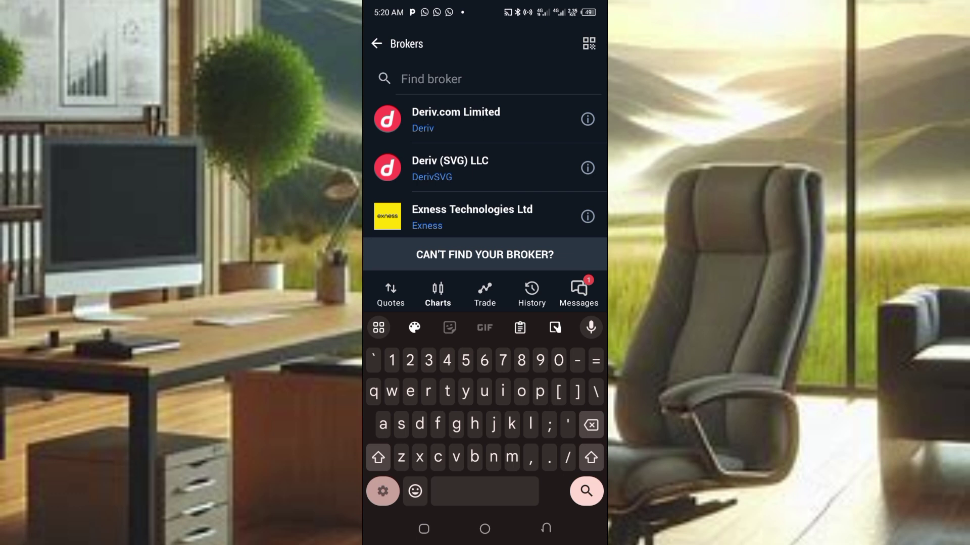
left_click(371, 342)
mouse_move(400, 142)
left_mouse_down()
mouse_move(523, 95)
mouse_move(369, 140)
left_mouse_up()
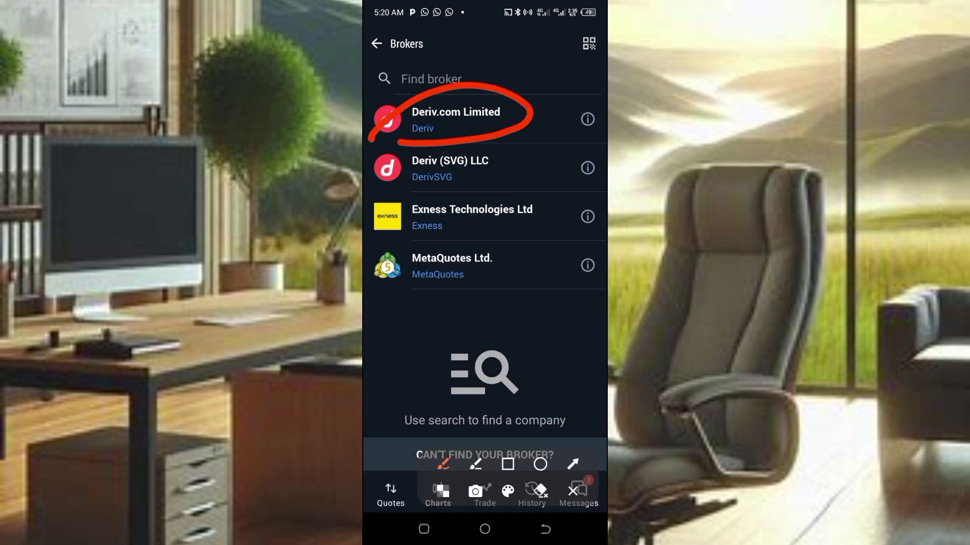
left_click(574, 491)
left_click(455, 119)
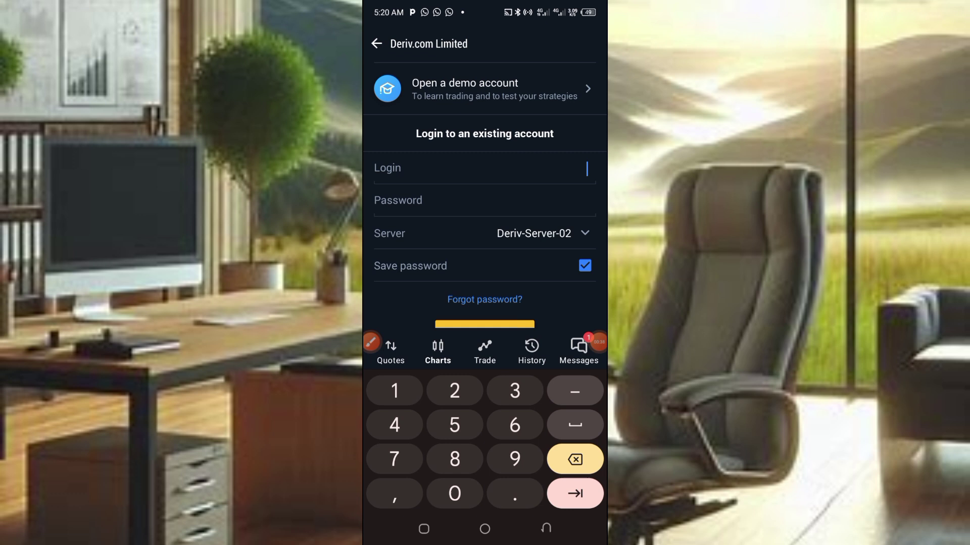
type("252")
type("68")
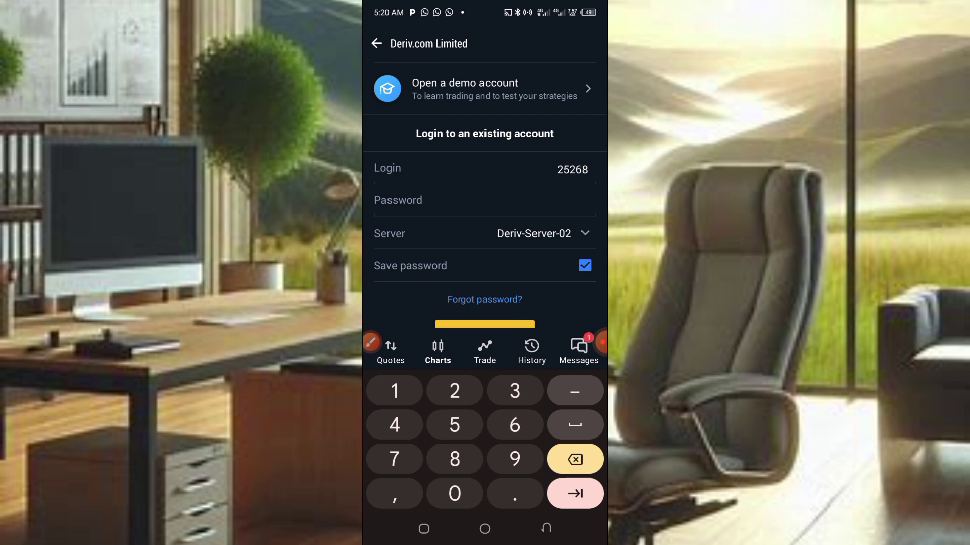
type("925")
Step: Enter the demo login and pasted password, and select the Deriv-Demo server
key("Tab")
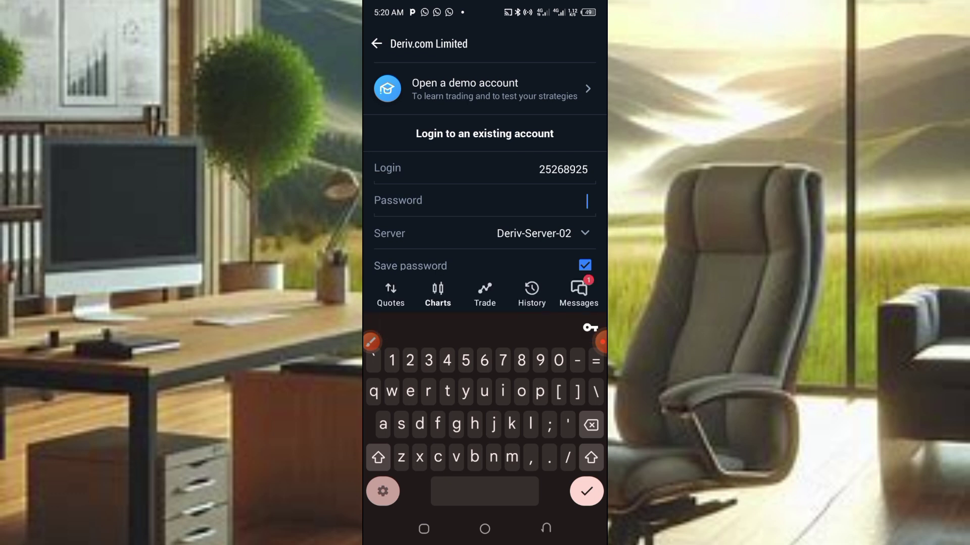
left_click(600, 343)
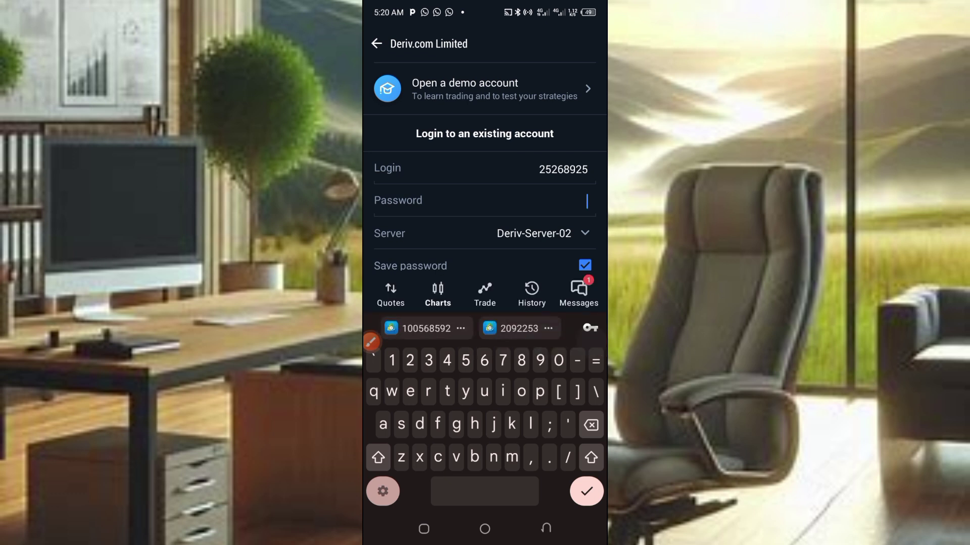
key("ctrl+v")
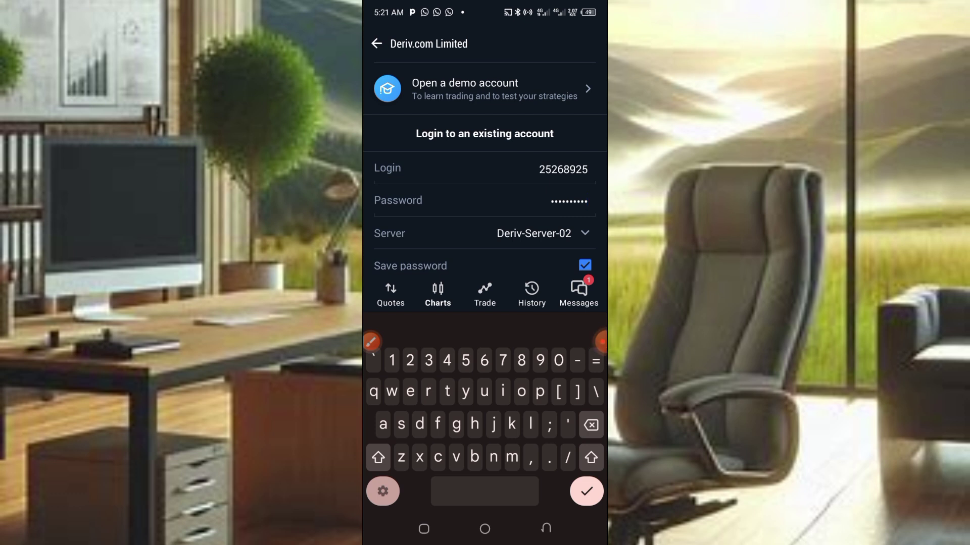
left_click(541, 234)
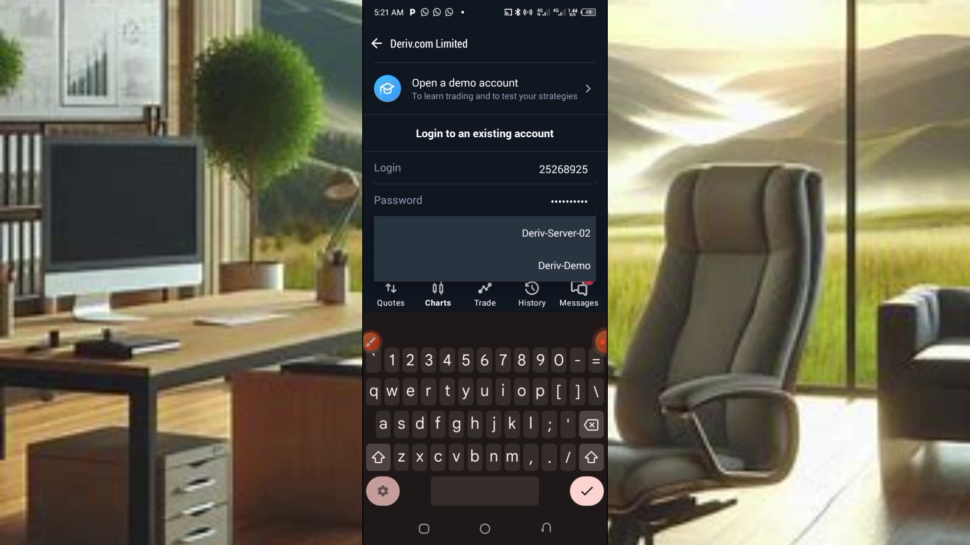
left_click(564, 266)
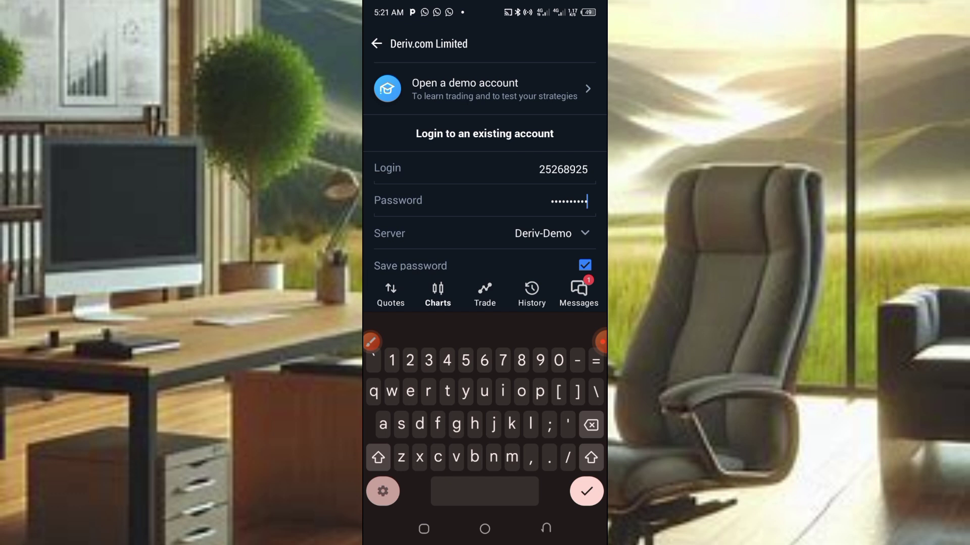
key("Return")
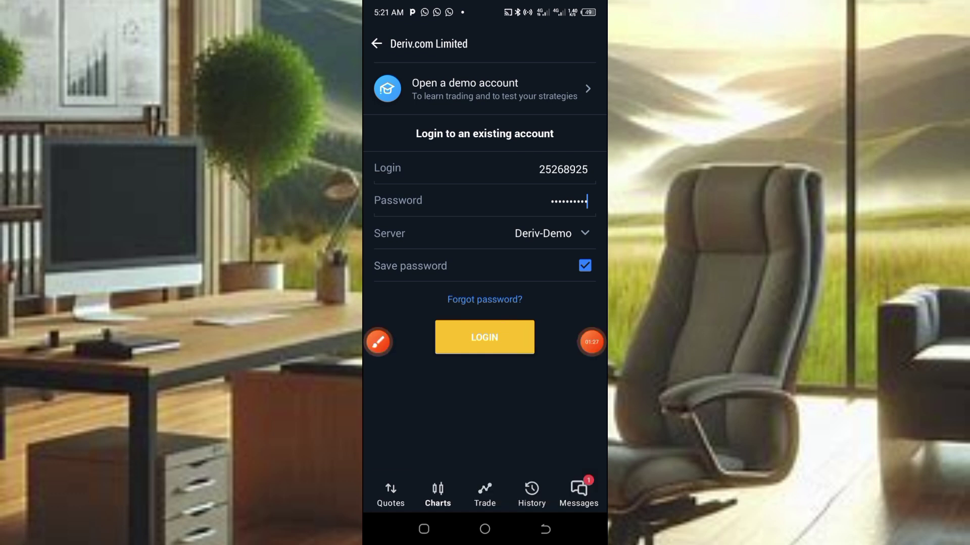
Step: Log in to the Zero Spread demo, then check its balance and the AUDJPY.0 chart's symbols
left_click(484, 337)
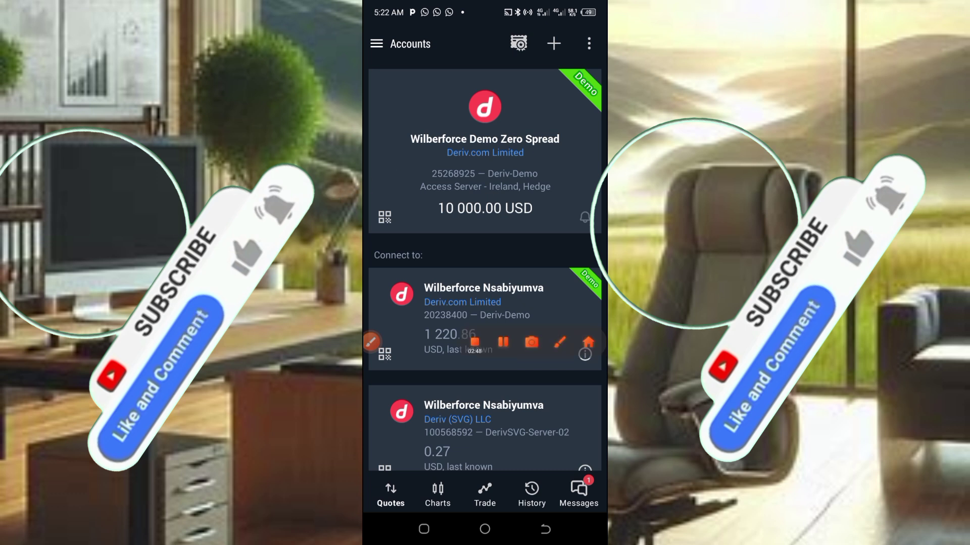
left_click(484, 494)
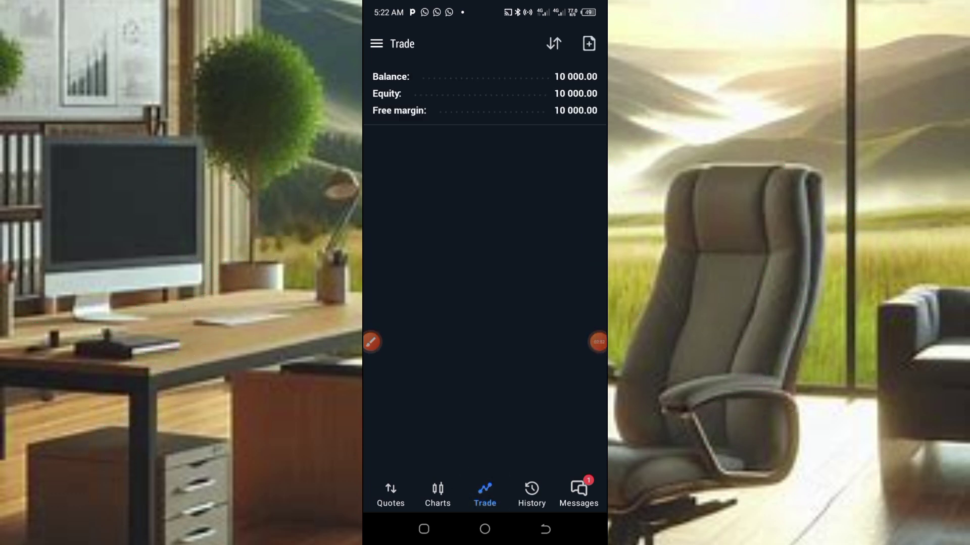
left_click(438, 494)
left_click_drag(425, 266, 466, 265)
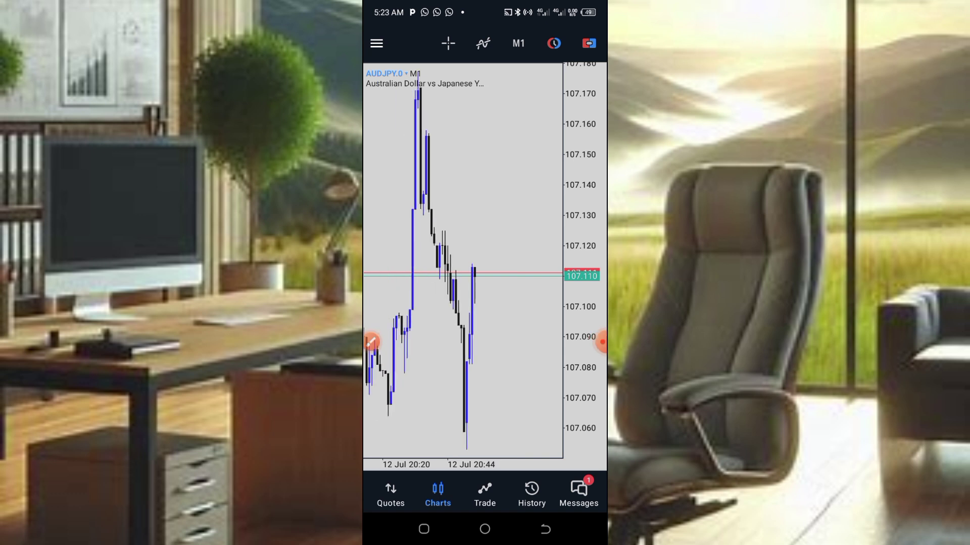
left_click(384, 74)
left_click(385, 74)
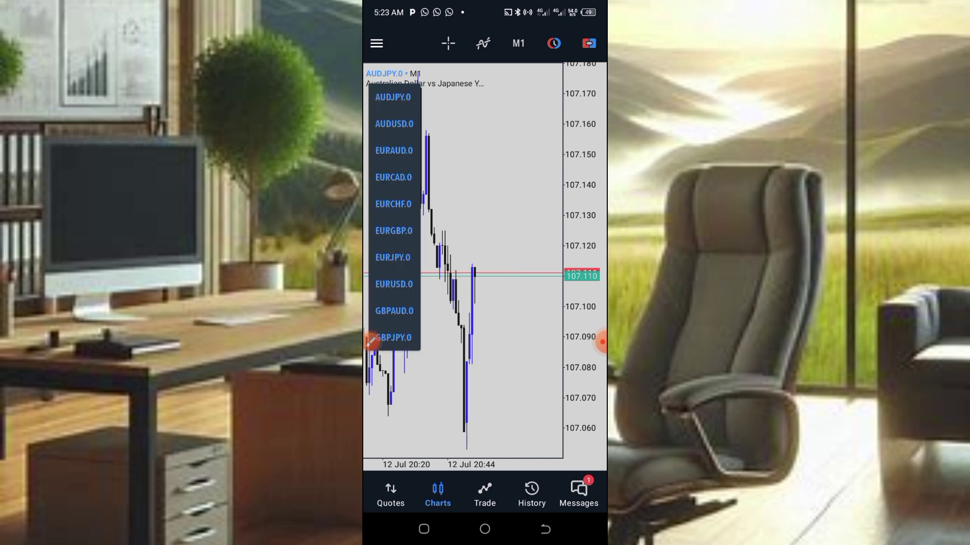
Step: Switch between the quotes list and the chart, ending on the quotes list
left_click(391, 494)
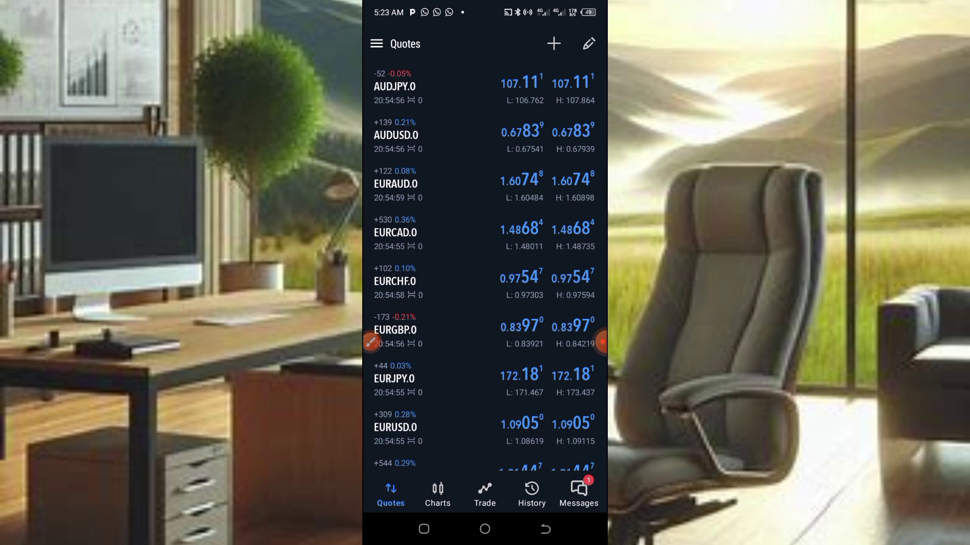
scroll(485, 265, "down", 2)
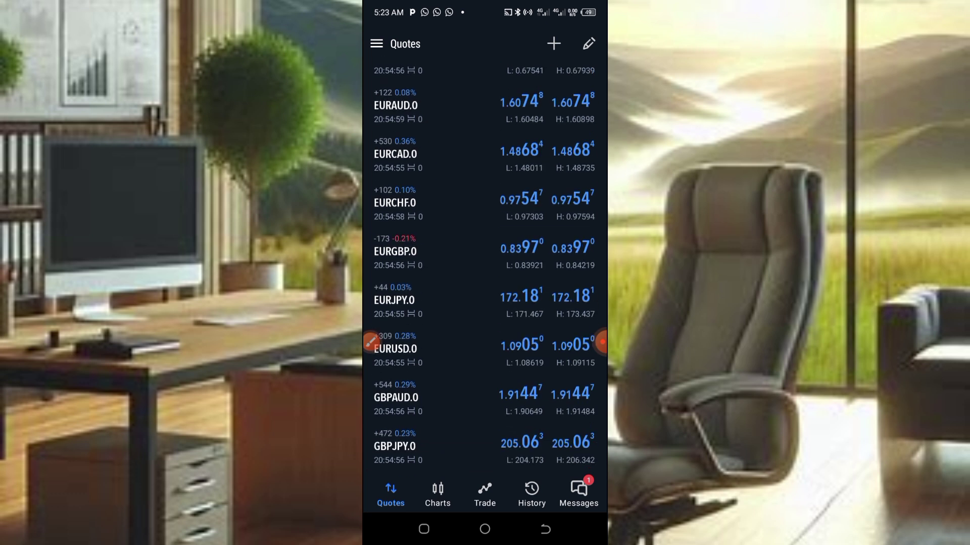
left_click(437, 493)
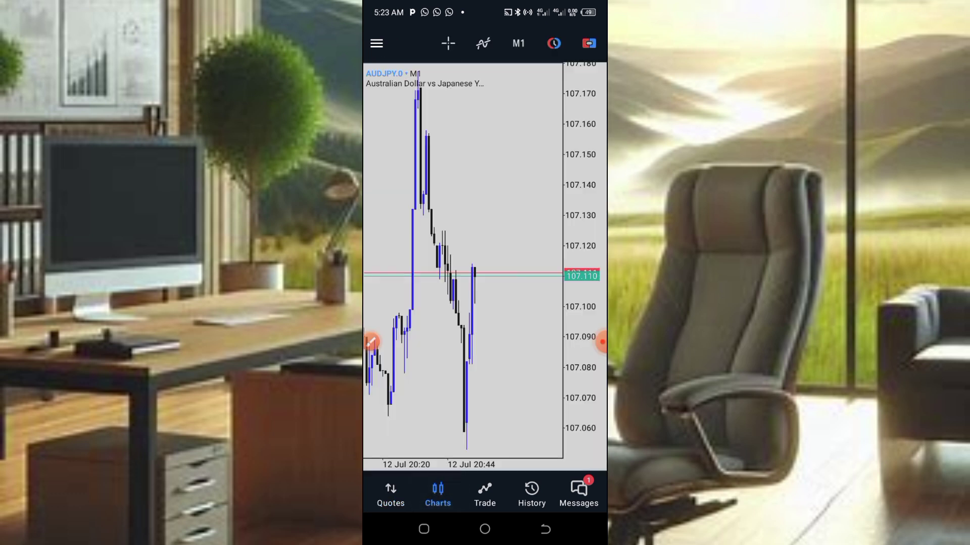
left_click(390, 494)
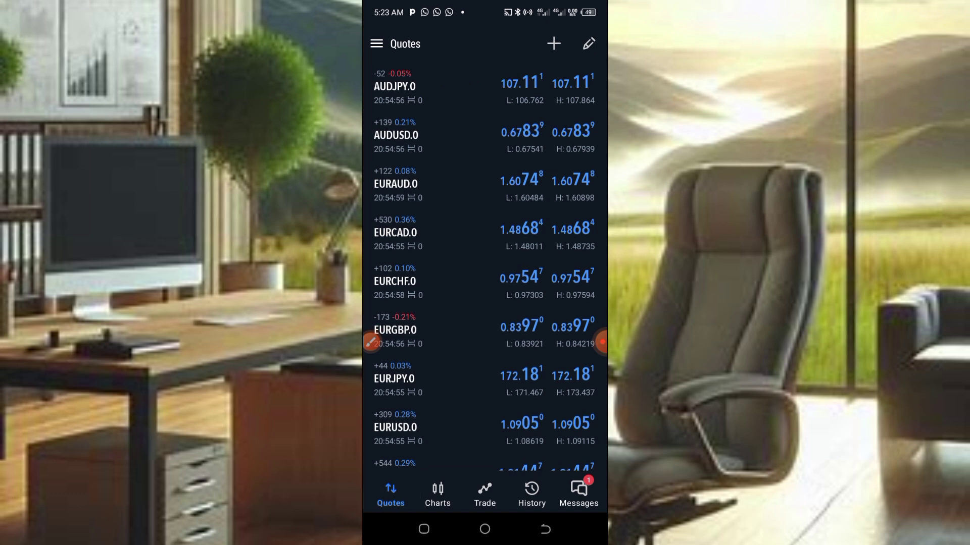
Step: Add Volatility 10 Index.0 from Volatility Indices\Zero Spread to the quotes list
left_click(371, 343)
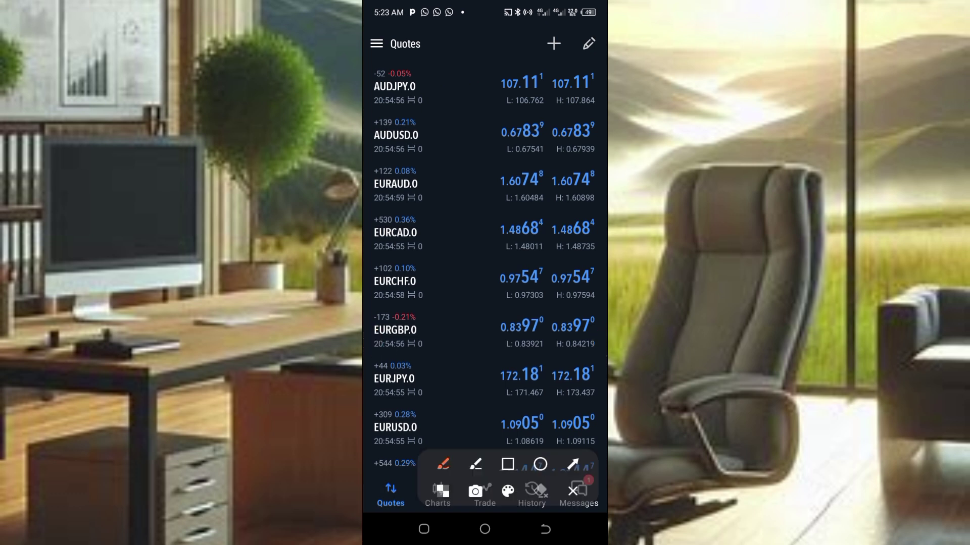
left_click_drag(531, 67, 529, 53)
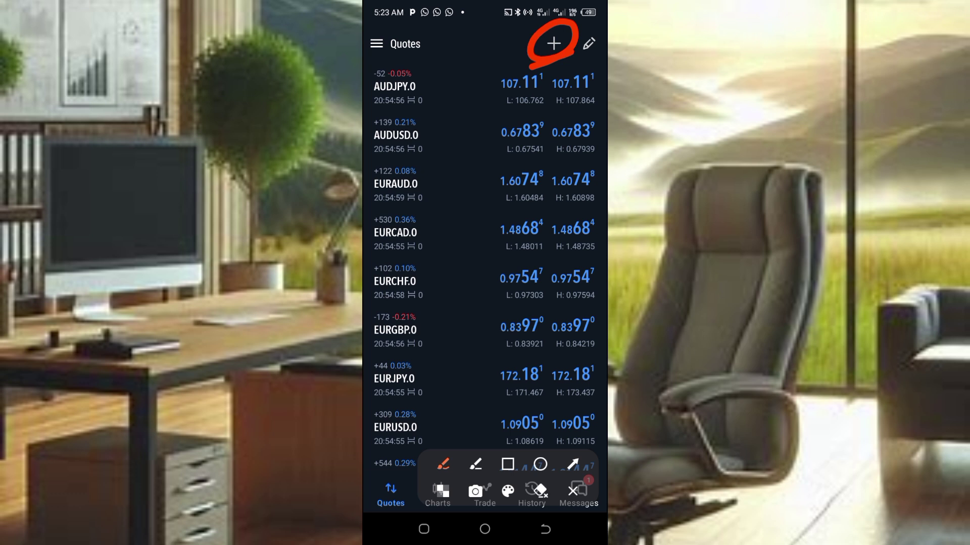
left_click(573, 490)
left_click(554, 43)
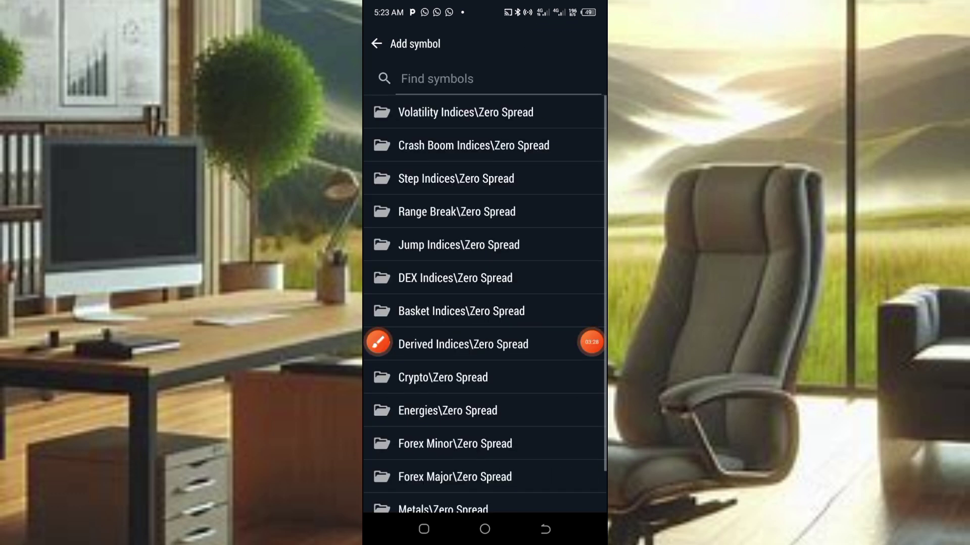
left_click(436, 78)
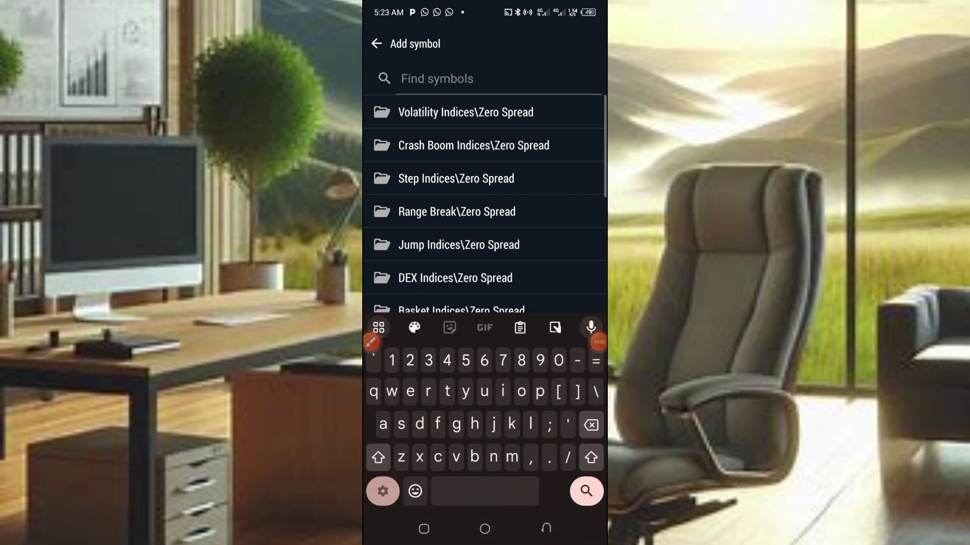
left_click(465, 112)
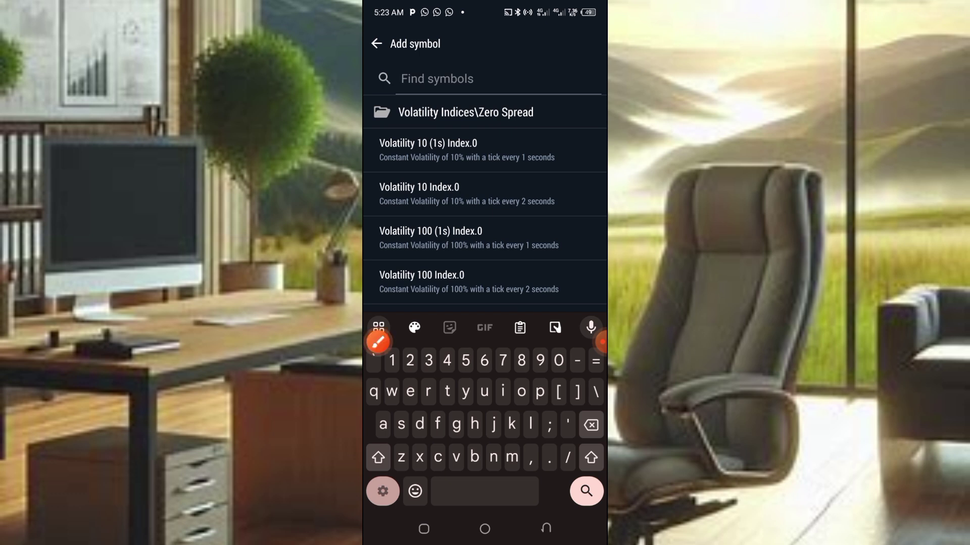
key("Escape")
left_click_drag(495, 125, 562, 108)
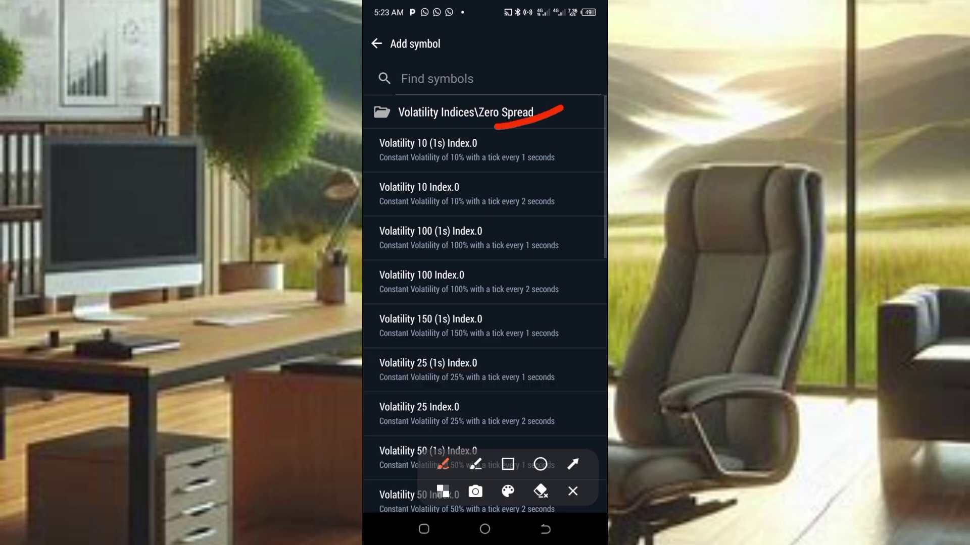
left_click(573, 492)
left_click(428, 194)
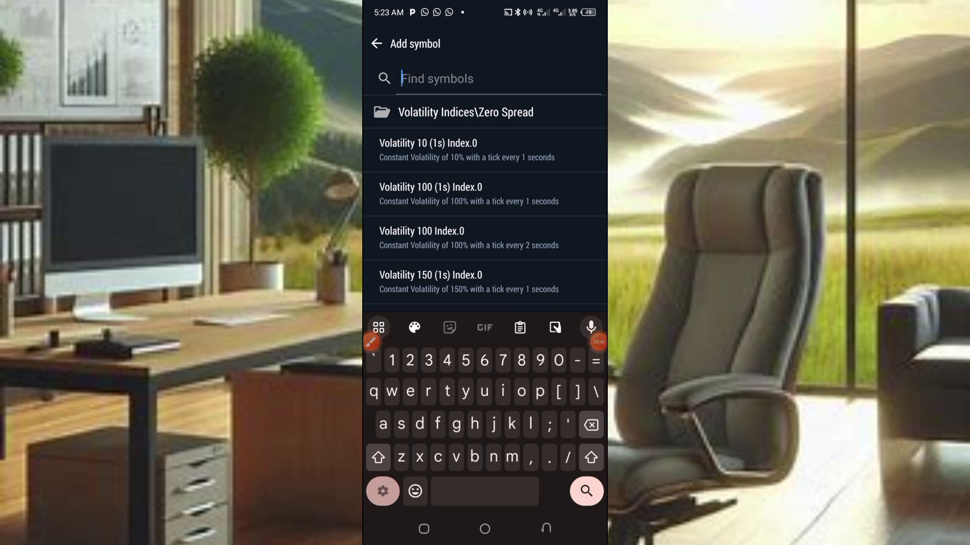
left_click(546, 528)
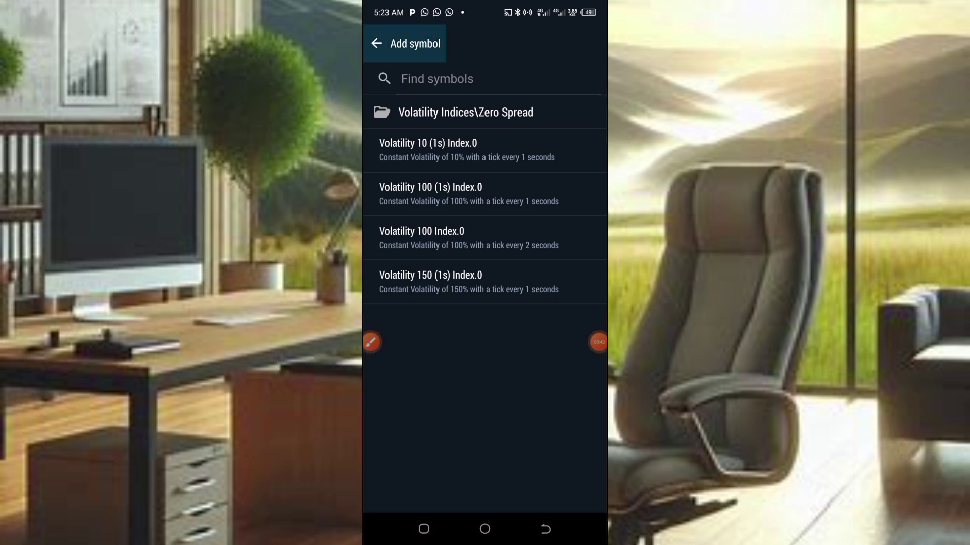
scroll(484, 266, "down", 3)
Step: Circle the Volatility 10 Index.0 row and open its actions menu
left_click(369, 342)
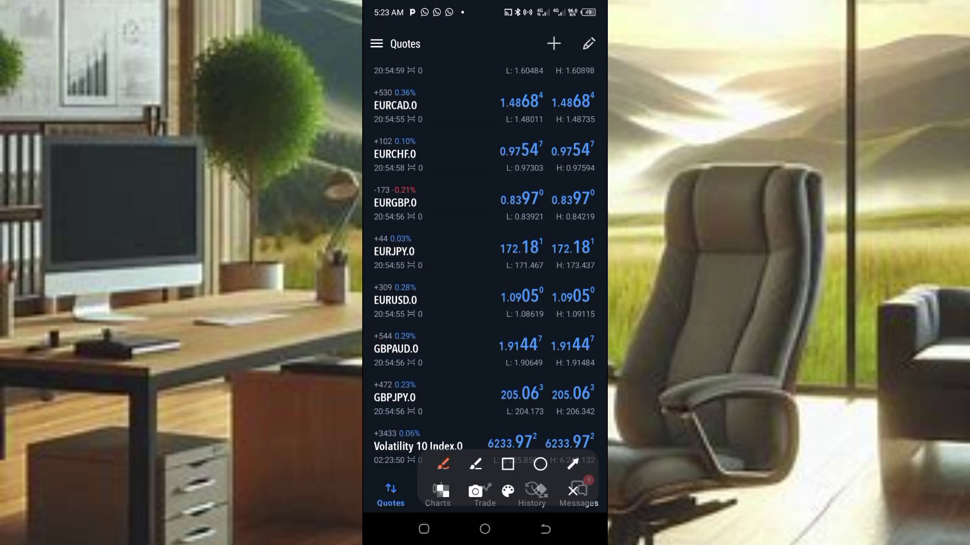
mouse_move(525, 425)
left_mouse_down()
mouse_move(387, 438)
mouse_move(522, 473)
mouse_move(595, 439)
left_mouse_up()
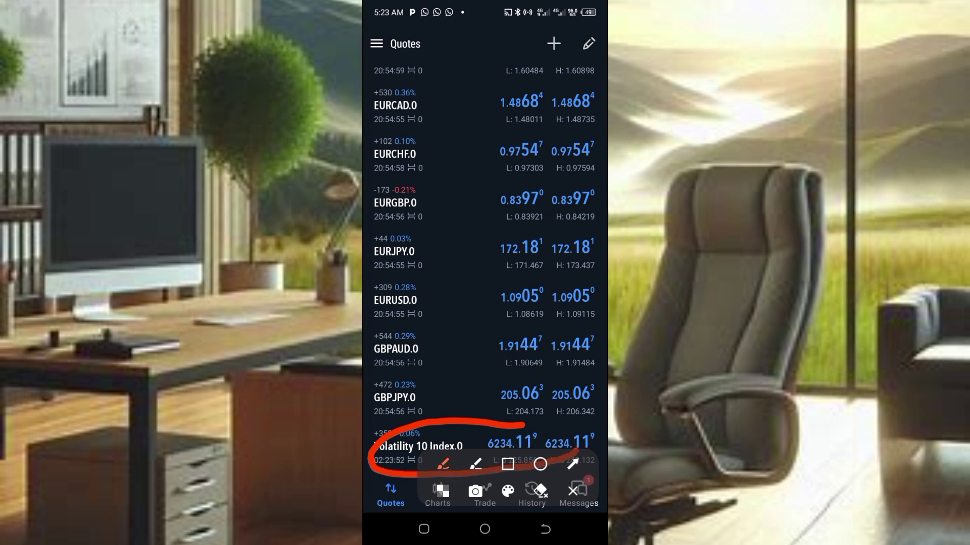
left_click(572, 491)
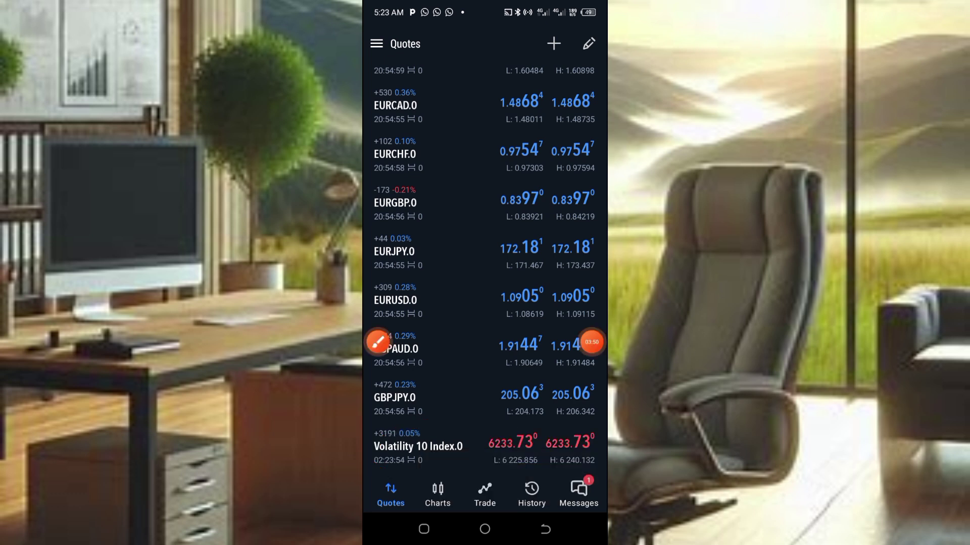
left_click(418, 446)
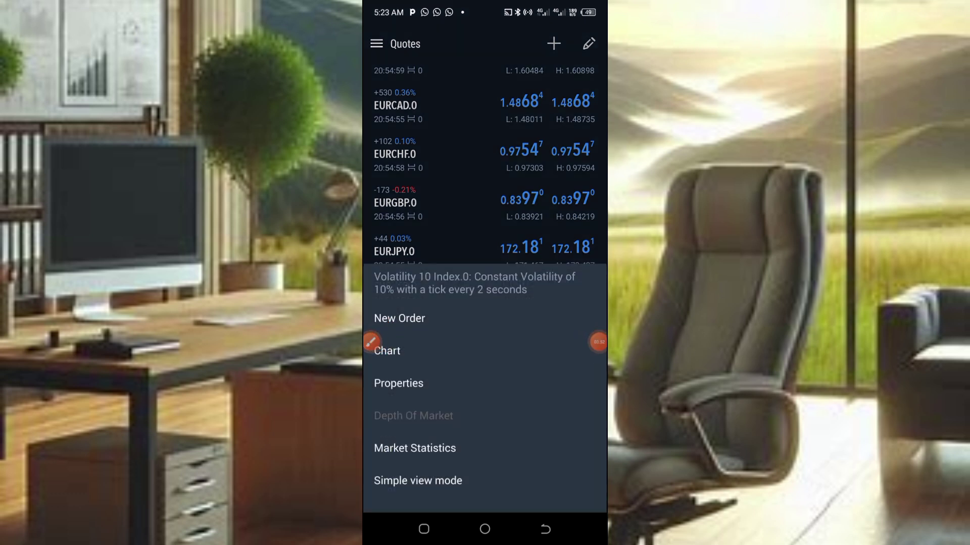
Step: Open the Volatility 10 Index.0 chart on one-minute candles
left_click(387, 351)
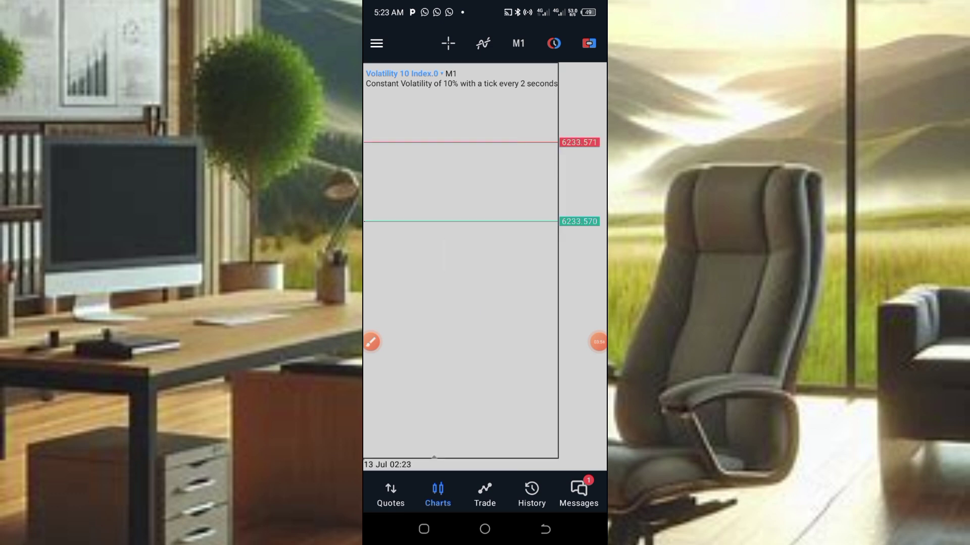
left_click(458, 353)
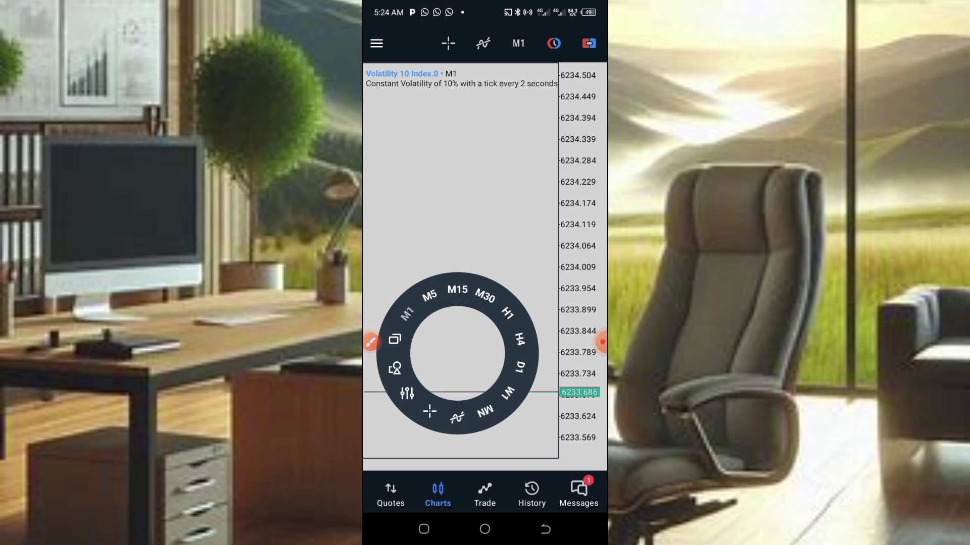
left_click(407, 313)
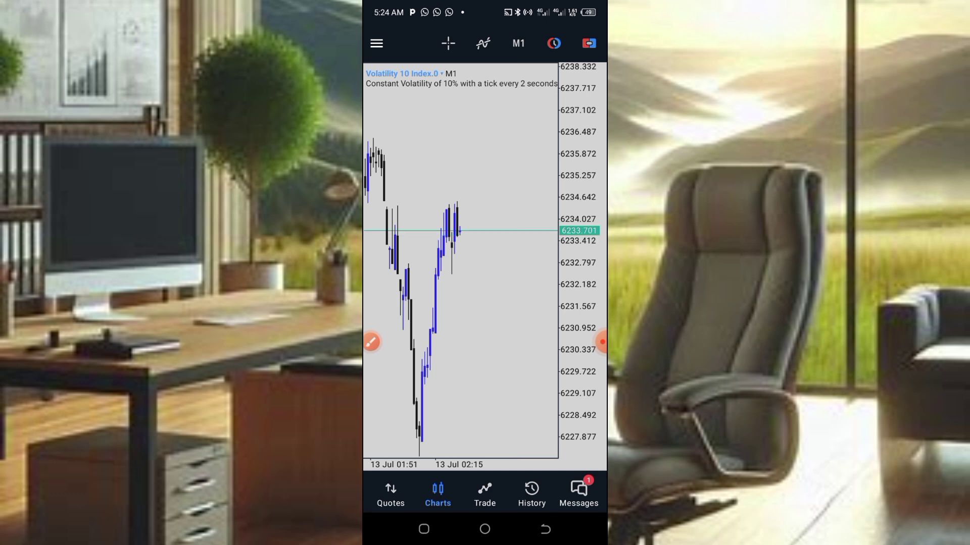
Step: Mark three price levels, switch the chart to H1, and return to the quotes list
left_click(372, 342)
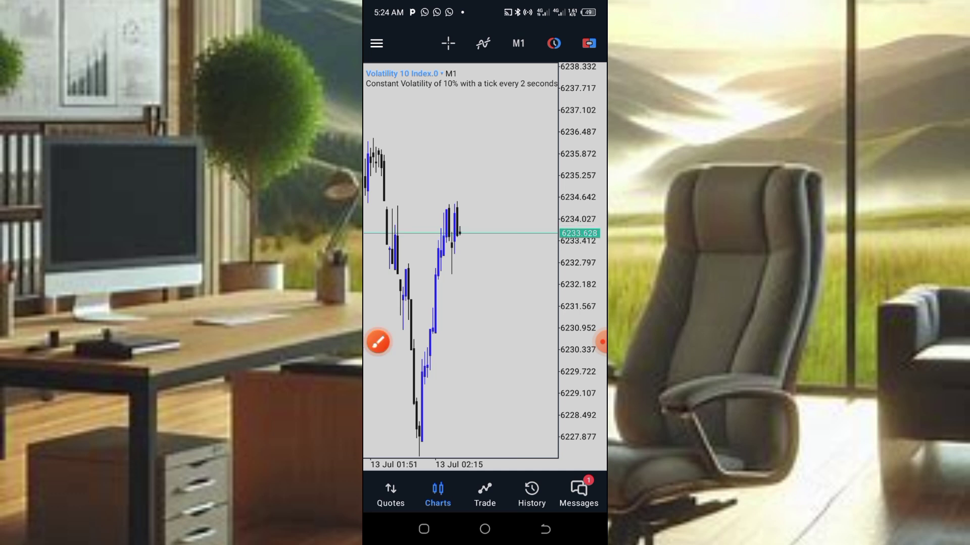
left_click_drag(453, 247, 544, 246)
left_click_drag(468, 220, 550, 209)
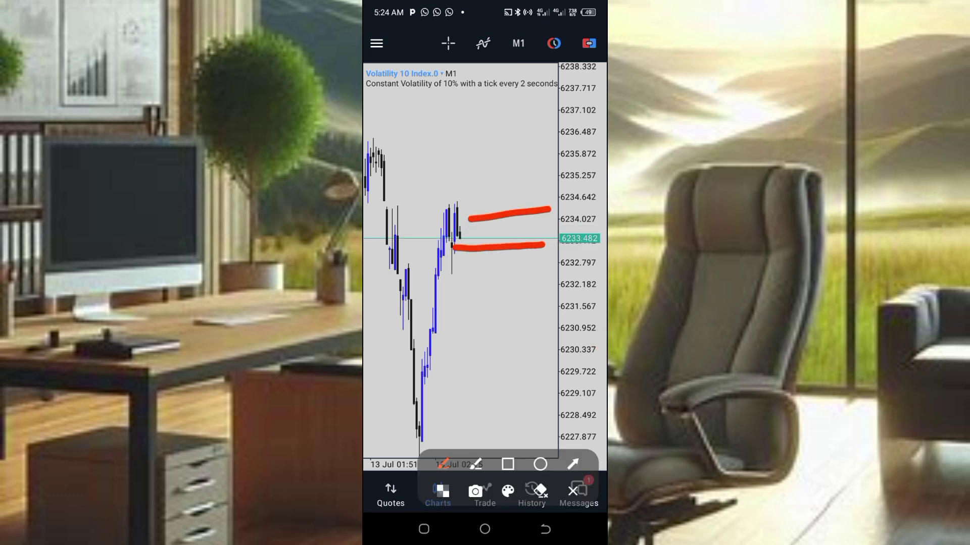
left_click_drag(423, 240, 497, 232)
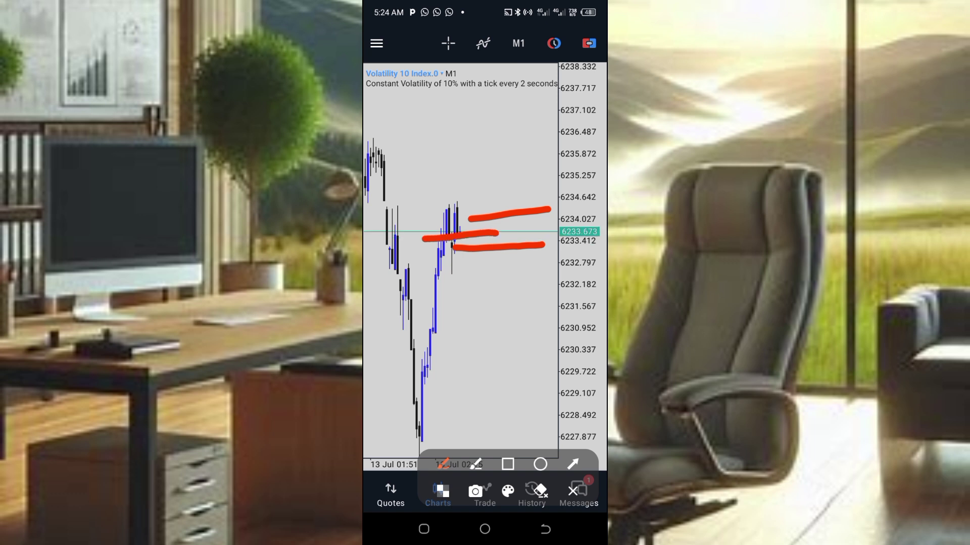
left_click(574, 491)
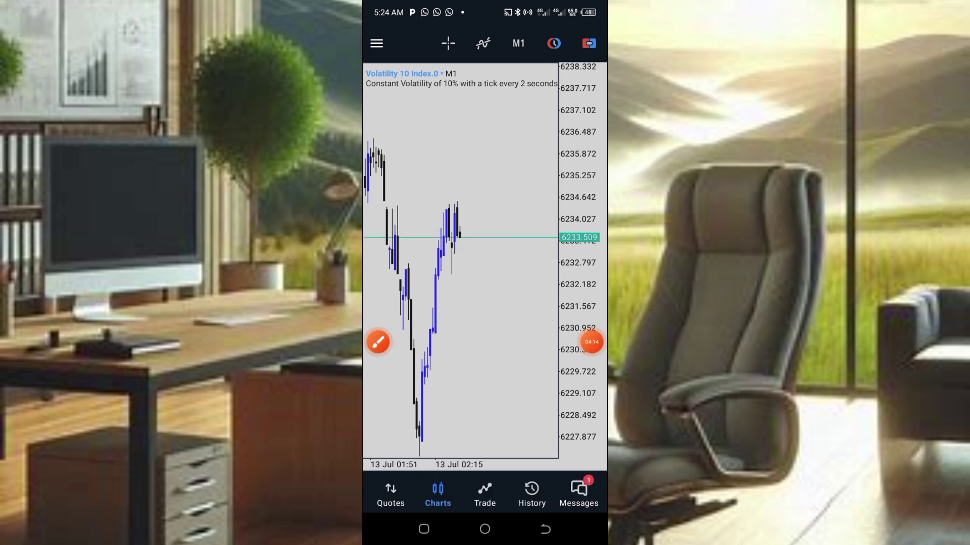
left_click(502, 326)
left_click(552, 283)
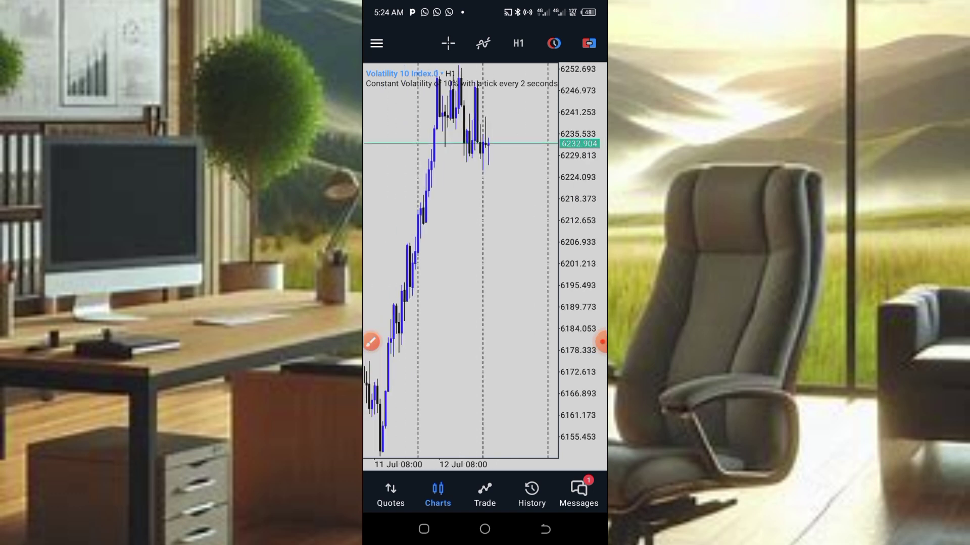
left_click(390, 494)
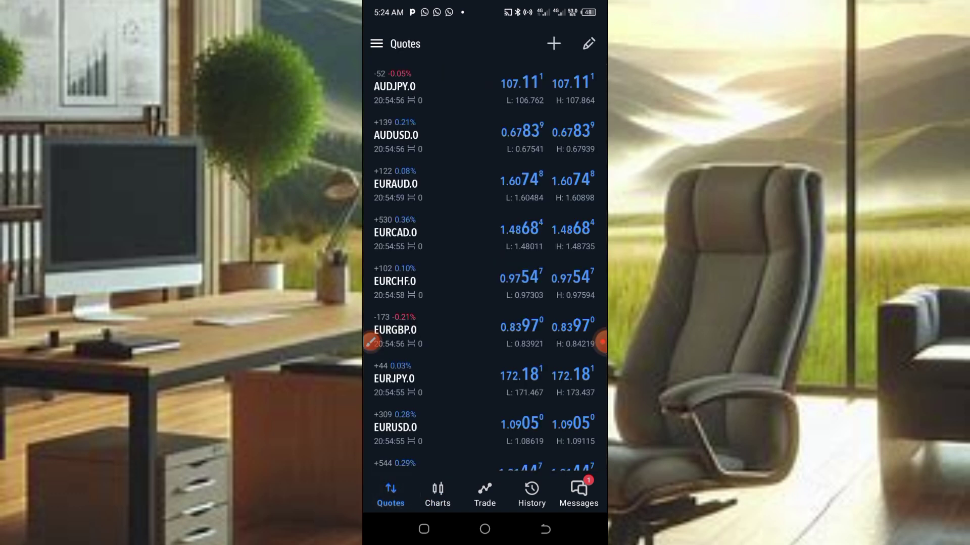
Step: Add Jump 10 Index.0 from Jump Indices\Zero Spread and open its actions menu
left_click(554, 45)
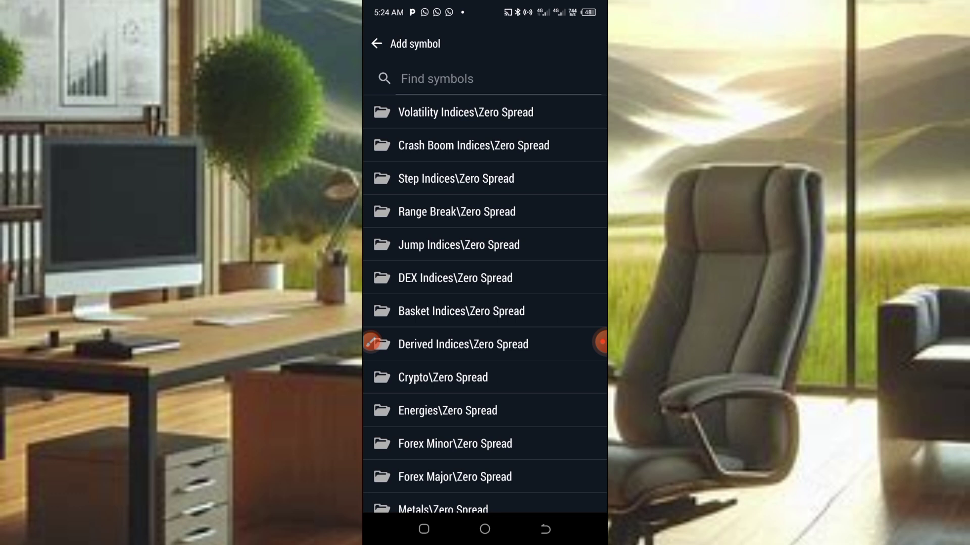
left_click(458, 245)
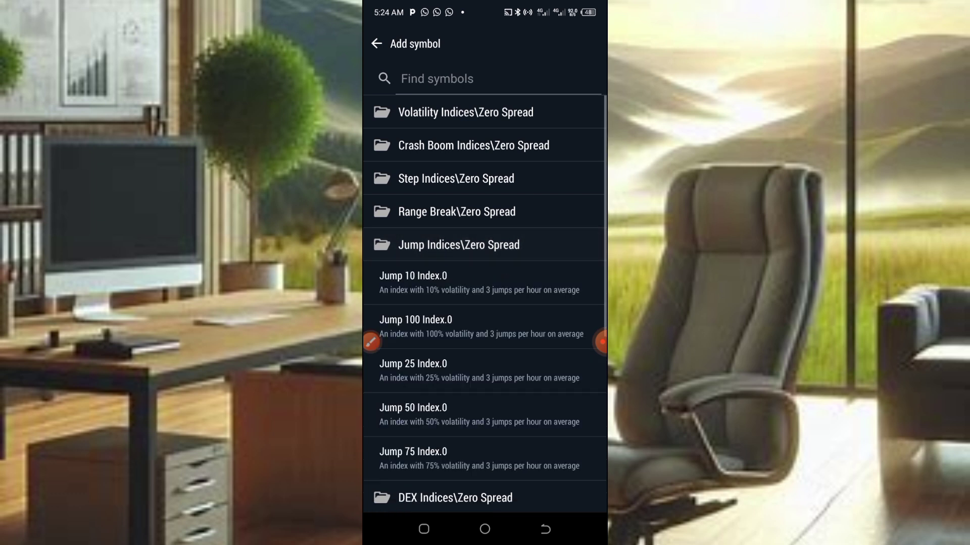
left_click(480, 283)
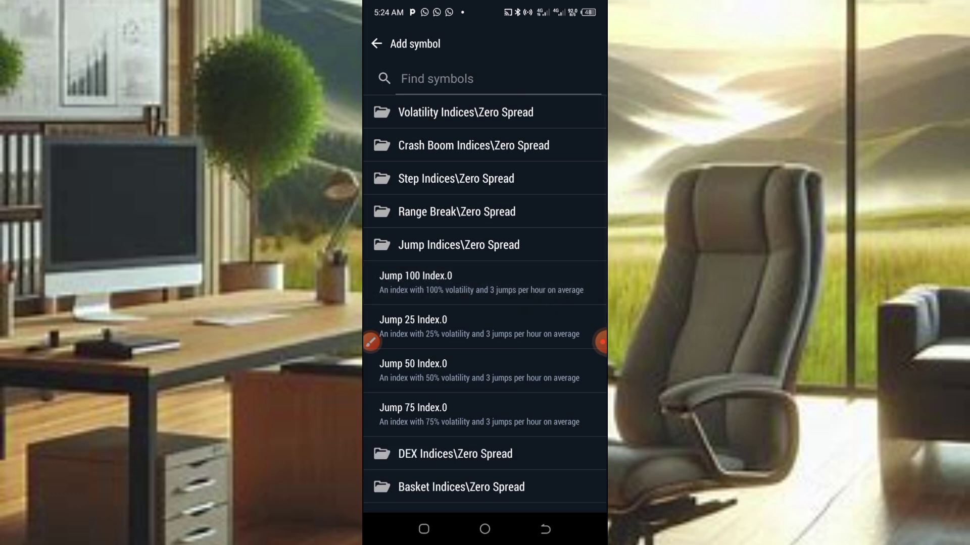
left_click(377, 44)
scroll(485, 265, "down", 3)
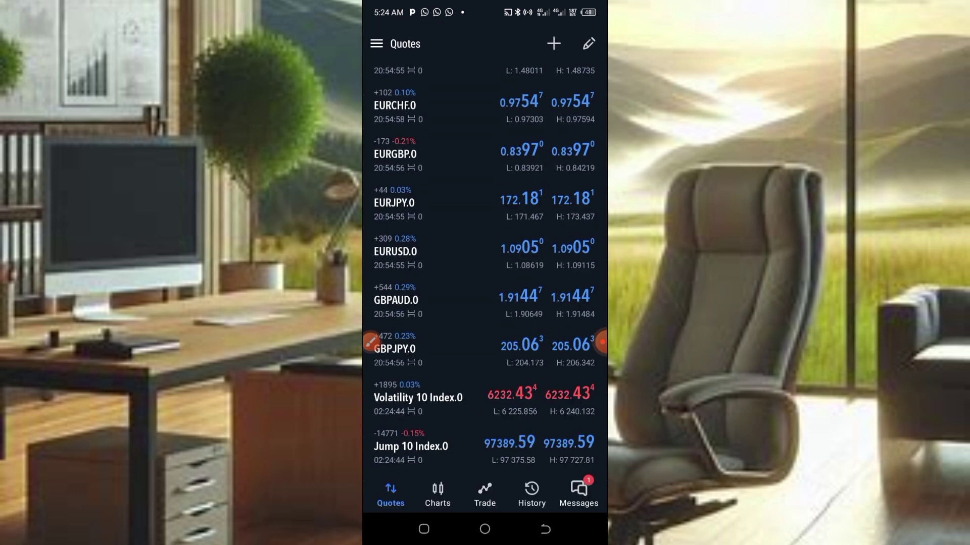
left_click(452, 455)
Step: Open the Jump 10 Index.0 chart on H1 and circle its recent price peak
left_click(409, 351)
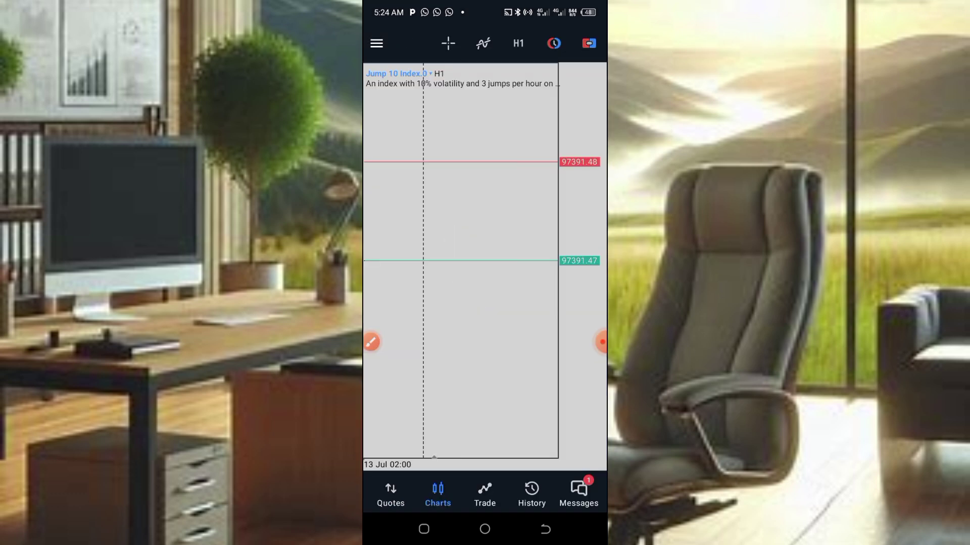
left_click(444, 341)
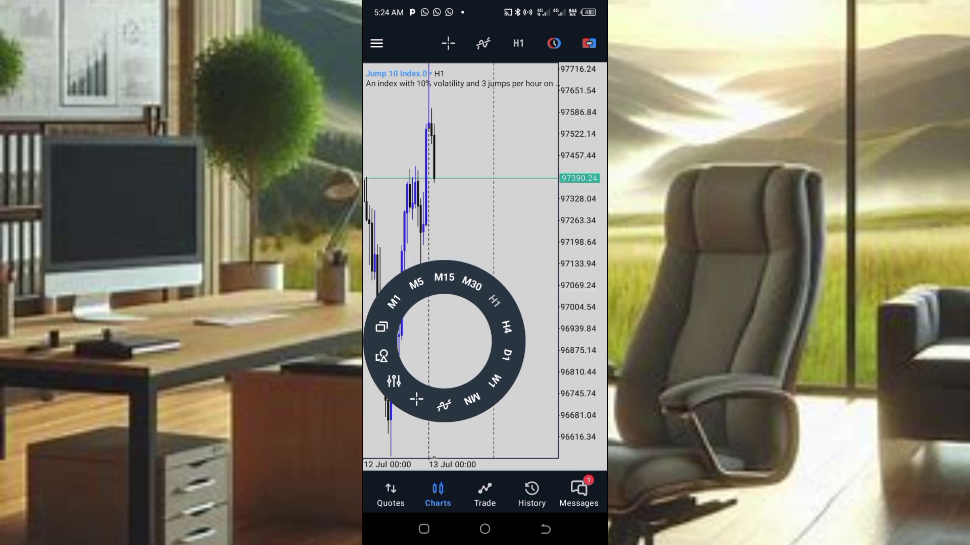
left_click(371, 343)
mouse_move(498, 166)
left_mouse_down()
mouse_move(492, 183)
mouse_move(502, 175)
left_mouse_up()
left_click(573, 490)
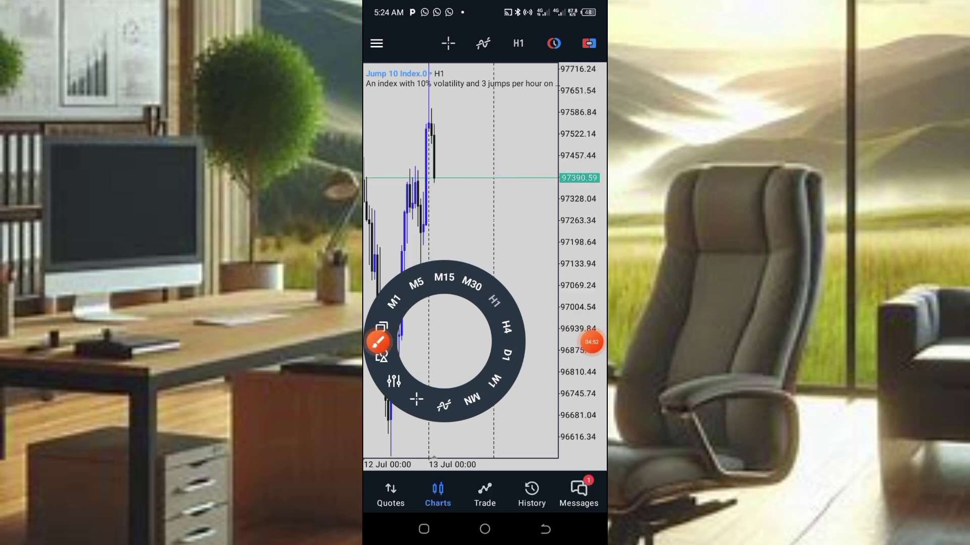
left_click(455, 190)
Step: Pan the hourly chart back to 11 Jul history, then leave the chart
left_click_drag(424, 227, 503, 227)
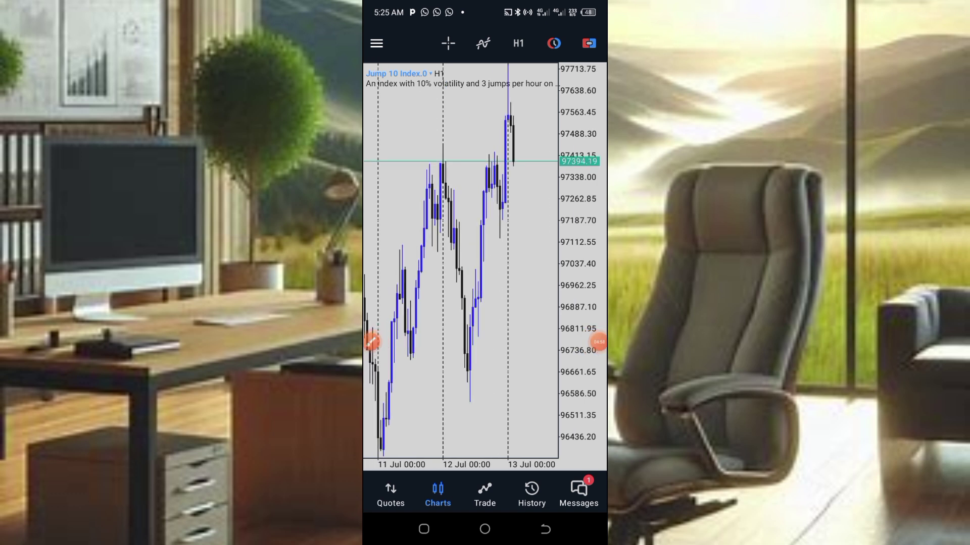
left_click(509, 370)
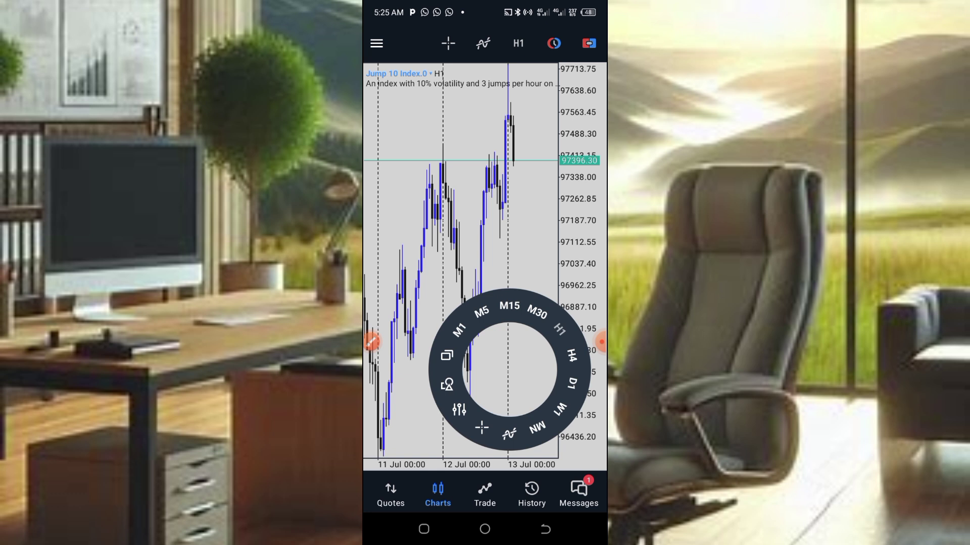
left_click(371, 341)
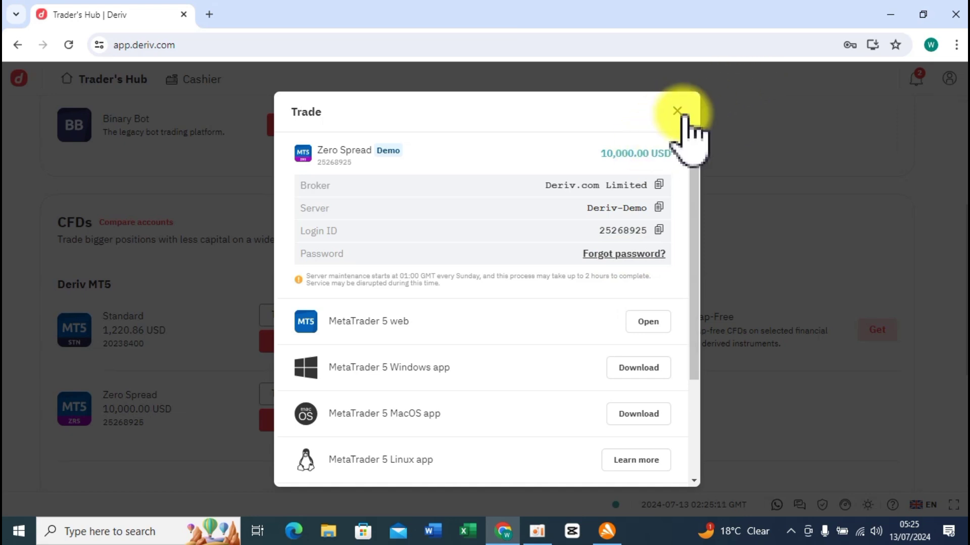
Step: Close the Zero Spread trade details and scroll back to the 20,484.44 USD Demo hub header
left_click(676, 112)
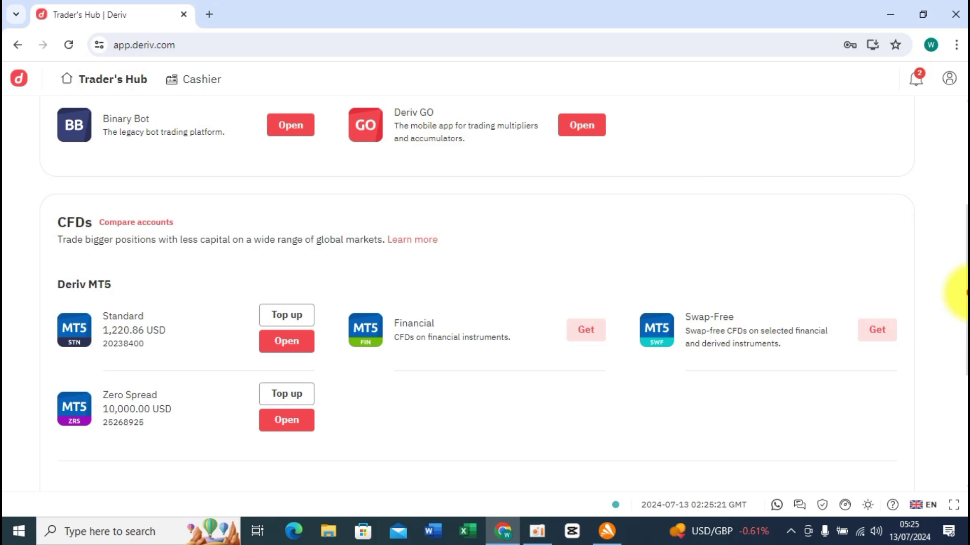
left_click_drag(966, 291, 959, 141)
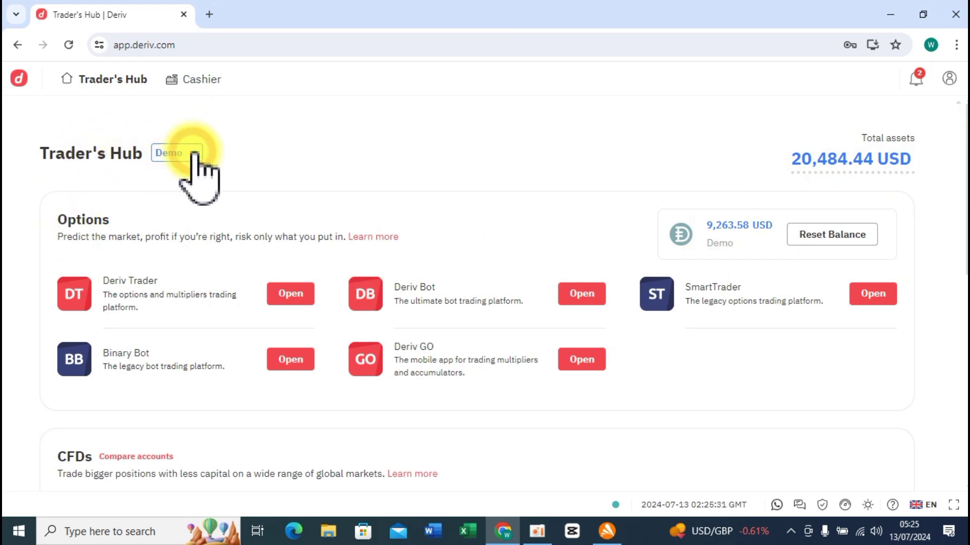
Step: Change the hub from Demo to Real, showing 1.59 USD total assets
left_click(196, 156)
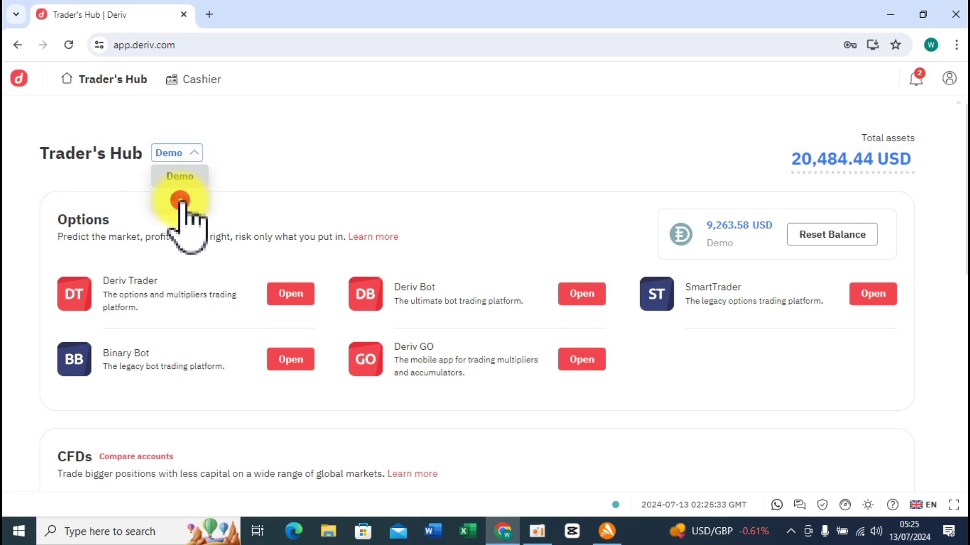
left_click(182, 201)
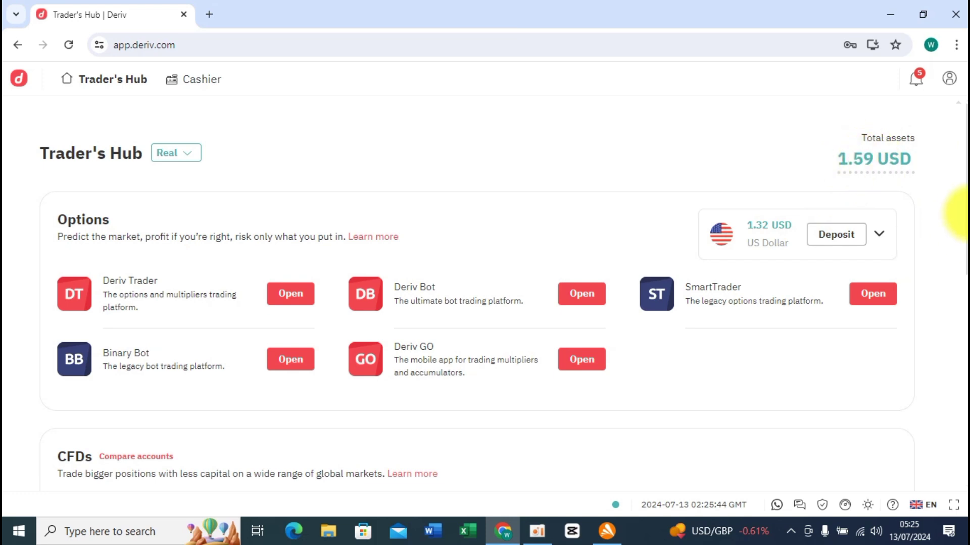
scroll(960, 227, "down", 2)
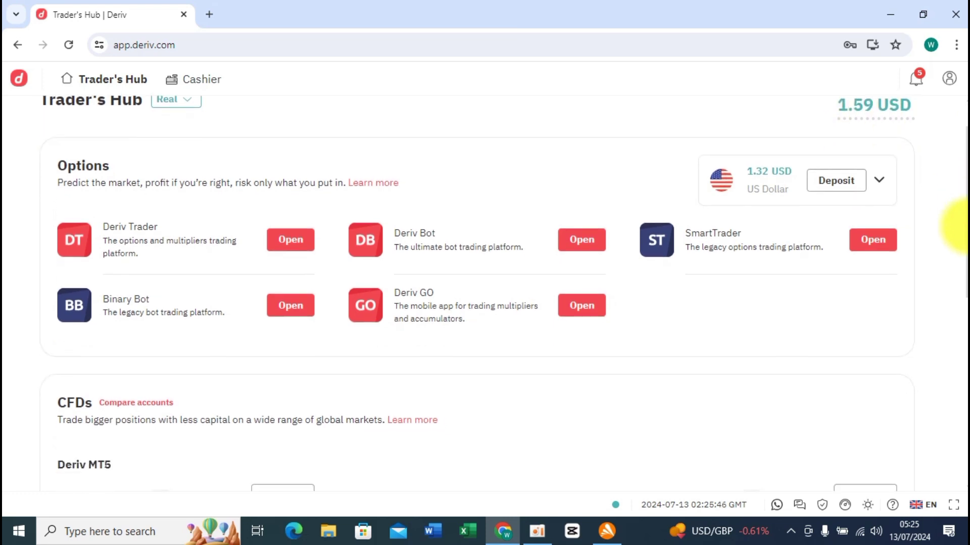
scroll(959, 276, "down", 1)
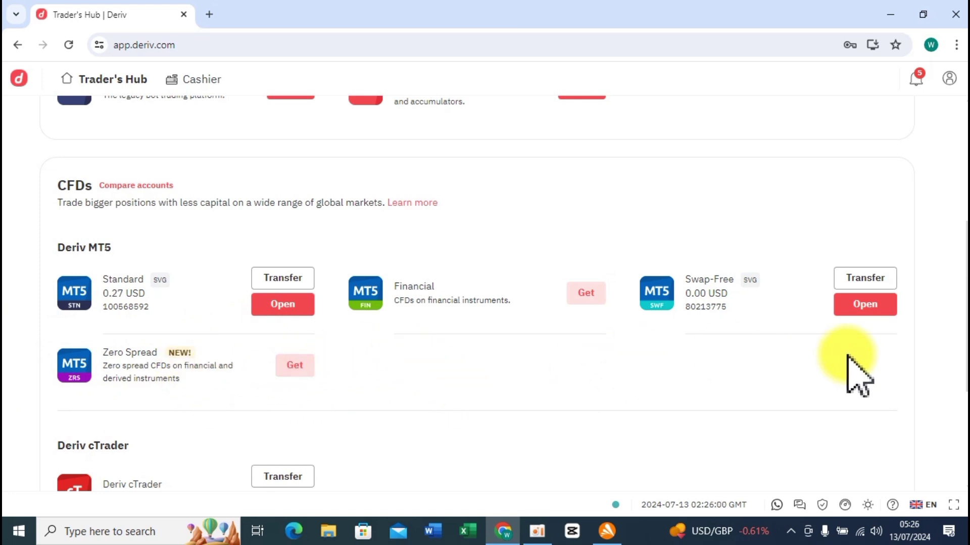
left_click_drag(962, 348, 961, 220)
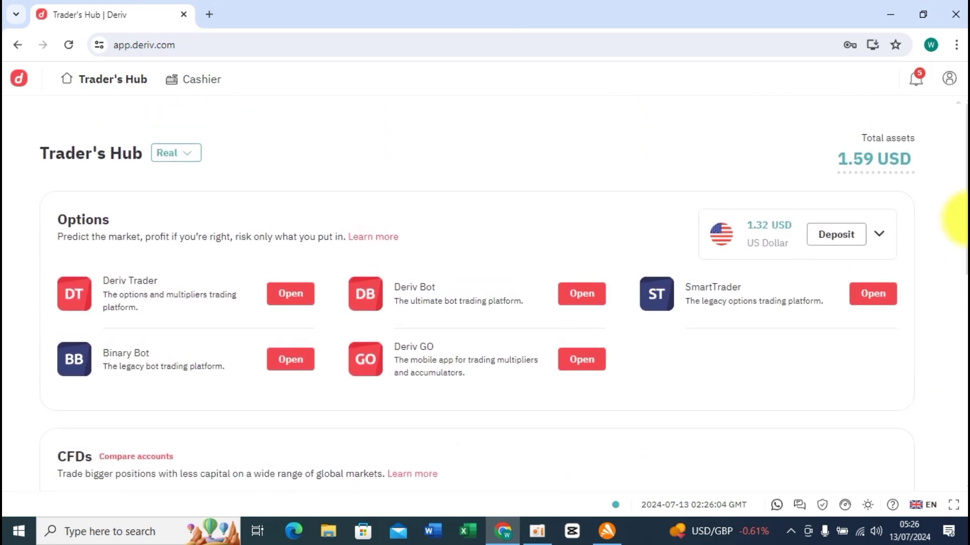